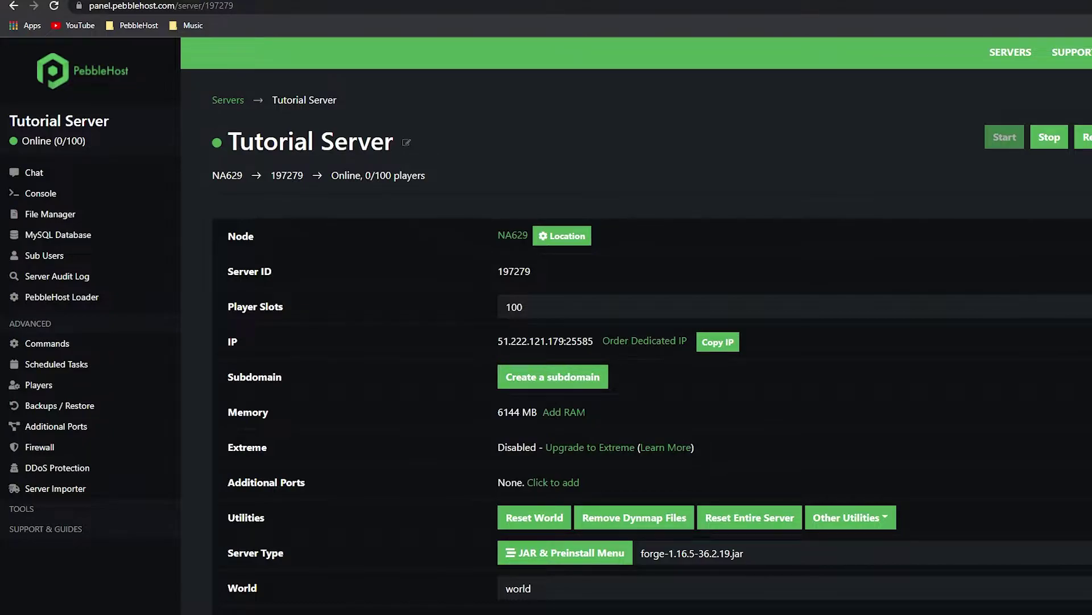
Open the JAR & Preinstall menu and browse the ATLauncher, CurseForge, FTB and Other preinstall lists.
scroll(1024, 406, down, 3)
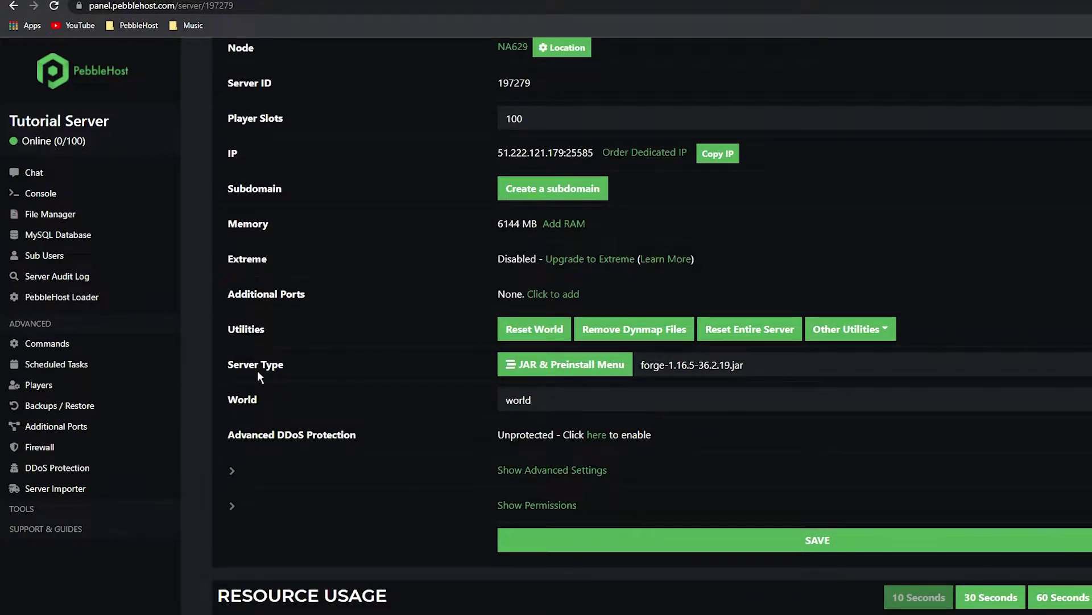
click(562, 367)
scroll(546, 328, down, 2)
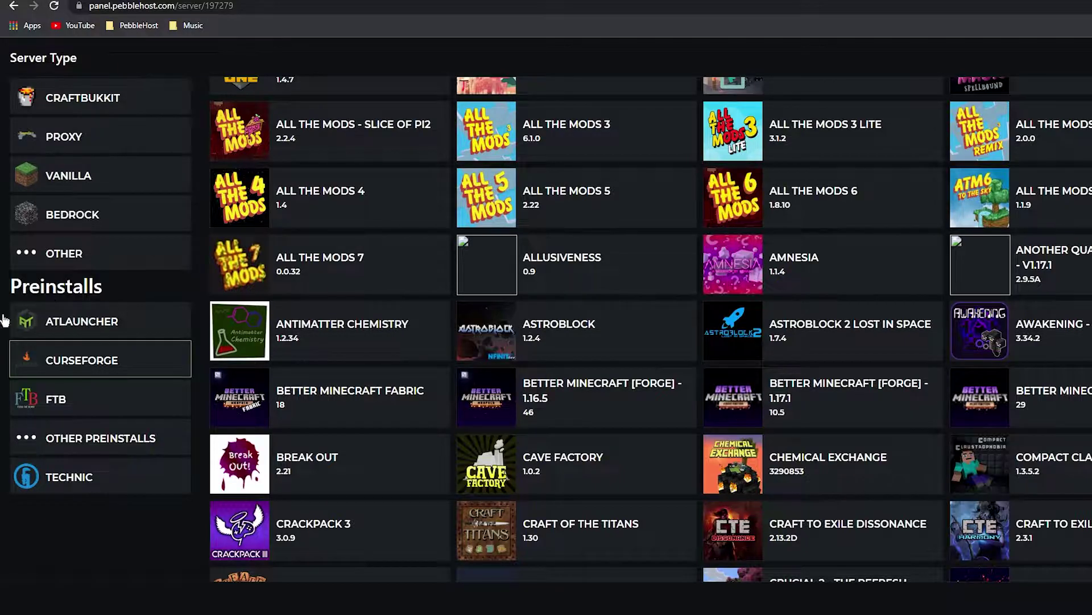
click(108, 322)
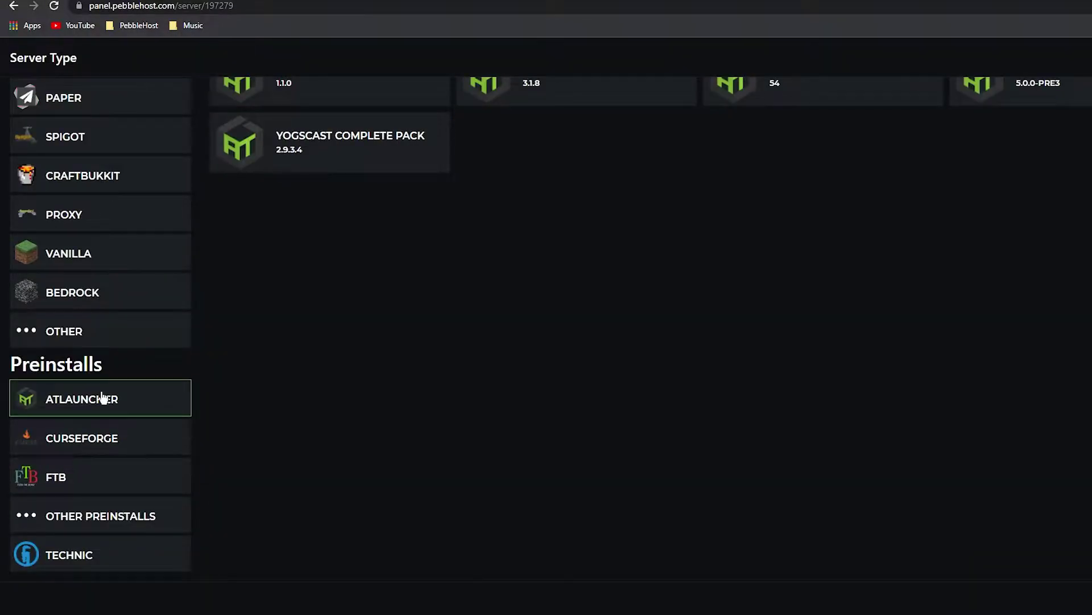
click(89, 443)
click(59, 413)
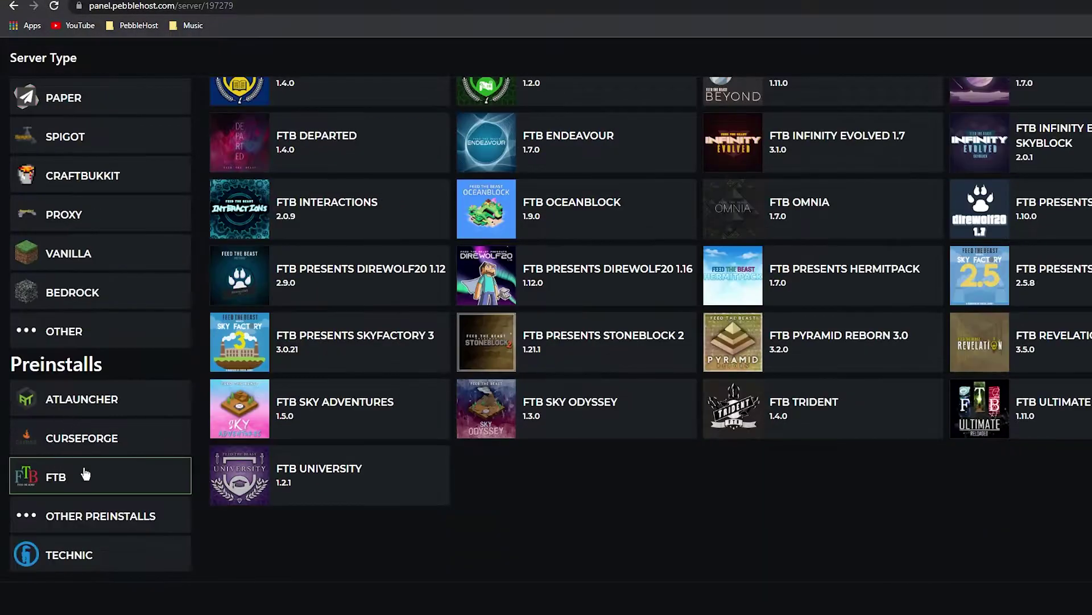
click(85, 523)
Return to the CurseForge preinstalls and scroll through modpacks such as Enigmatica 6 and Go Create.
click(152, 486)
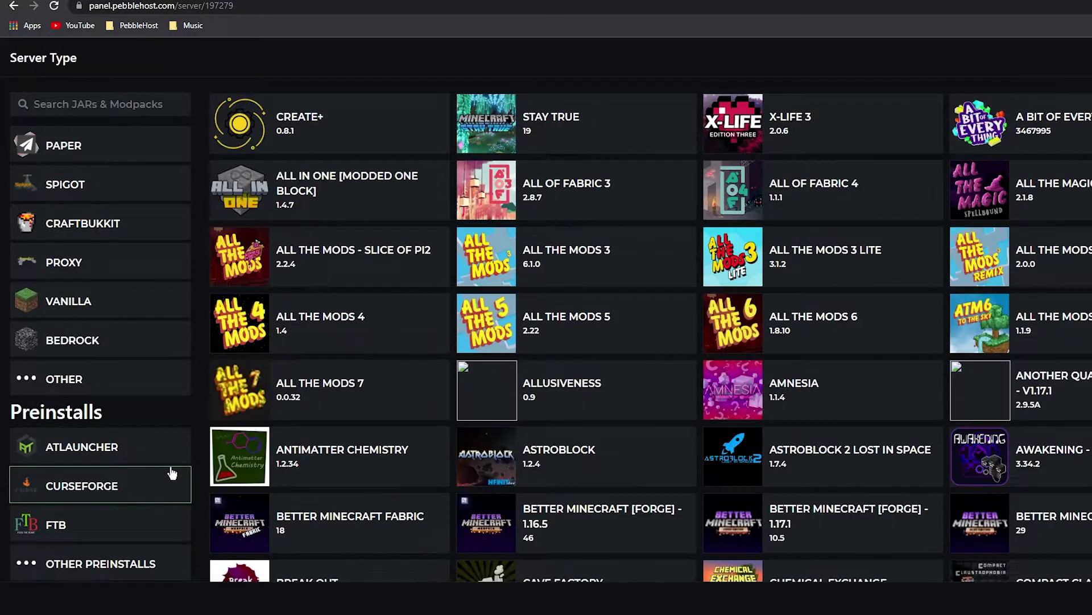
scroll(778, 421, down, 10)
scroll(777, 421, down, 12)
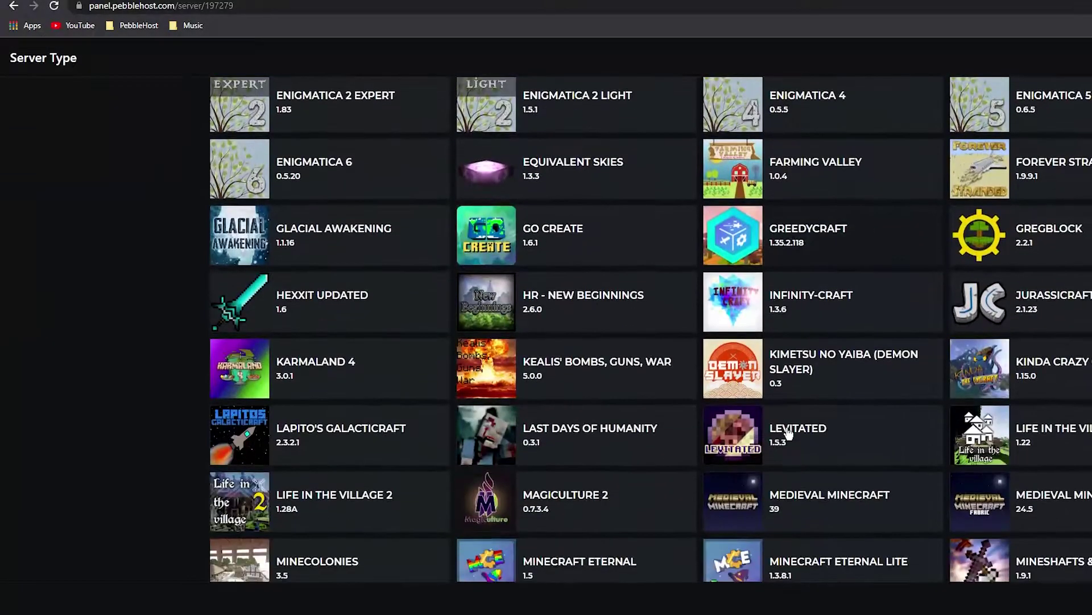
scroll(778, 421, down, 6)
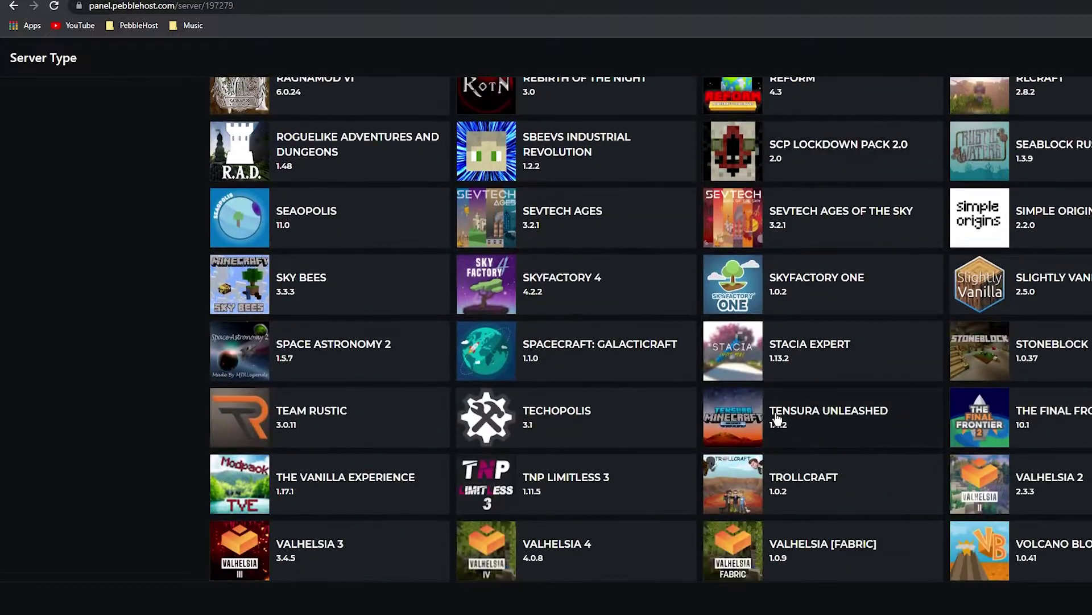
scroll(916, 363, up, 15)
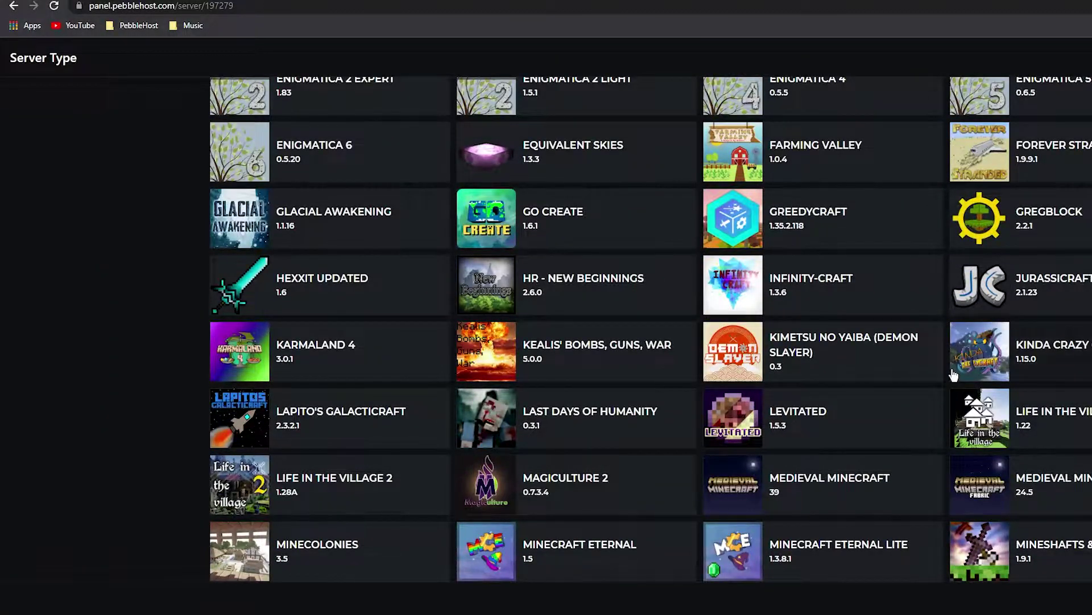
scroll(954, 387, up, 7)
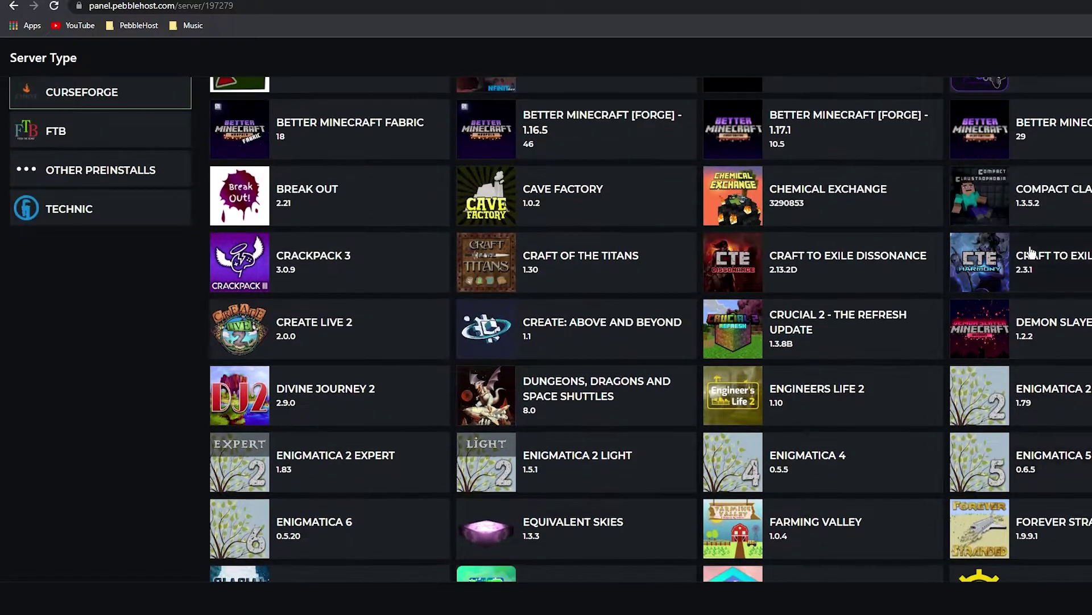
scroll(902, 501, up, 6)
scroll(882, 473, down, 4)
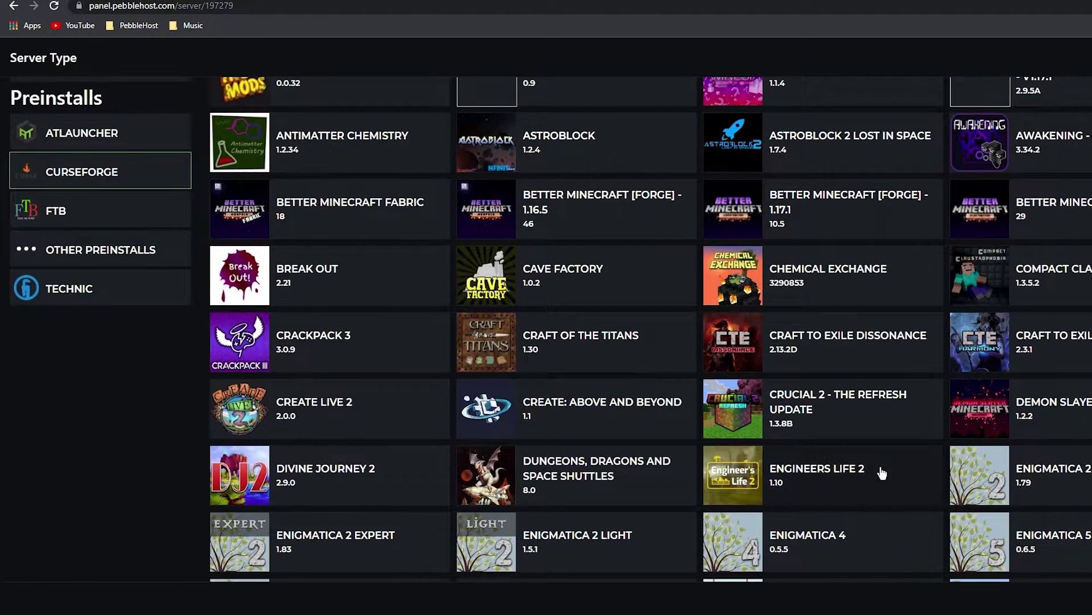
scroll(869, 458, down, 8)
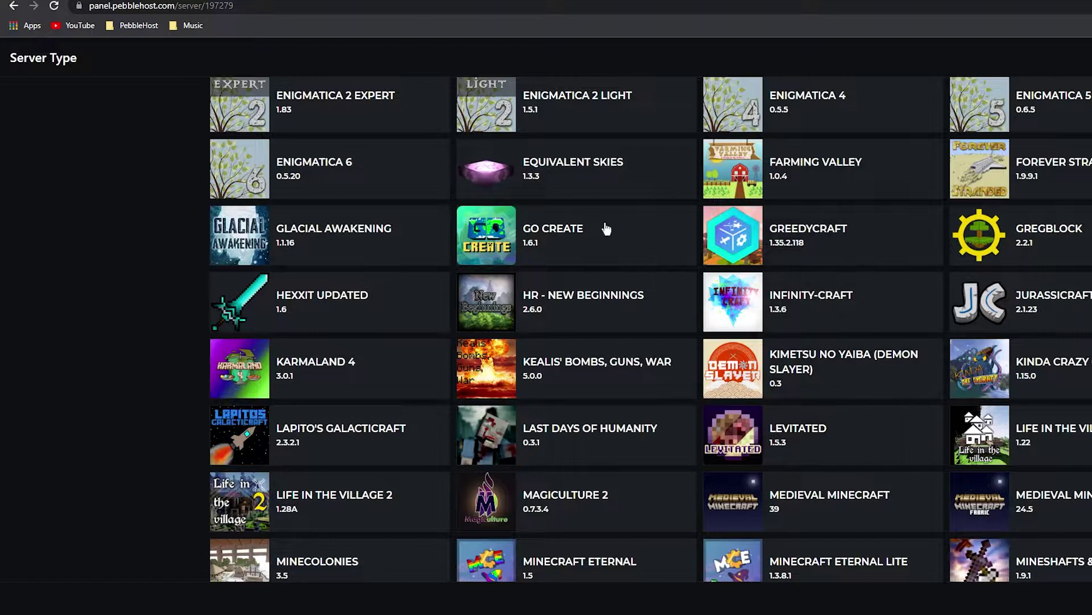
Select HR - New Beginnings, save it as the server type and confirm running its preinstall.
click(602, 310)
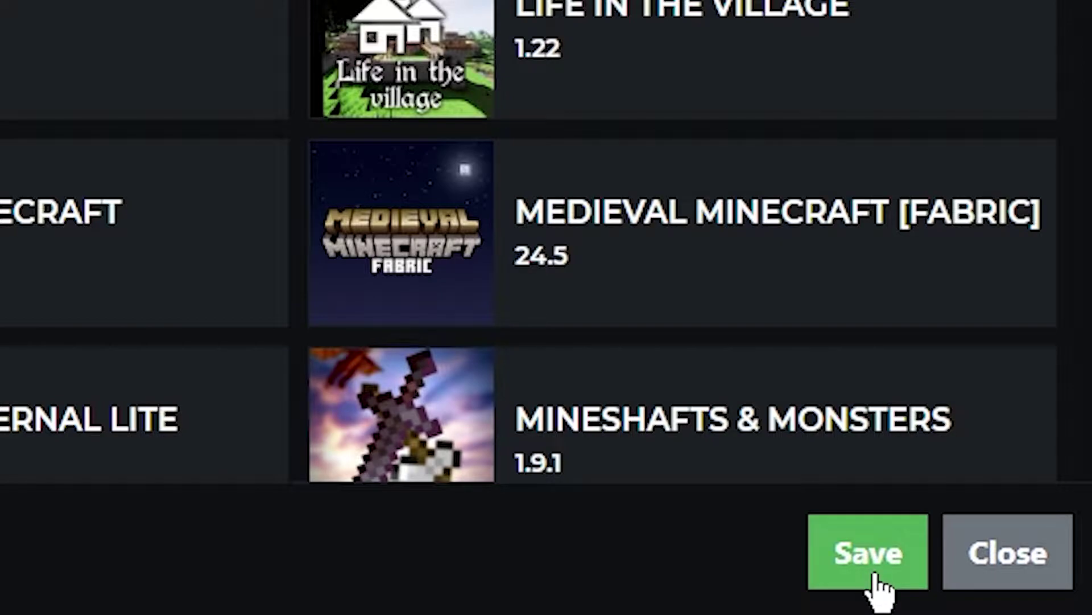
click(875, 576)
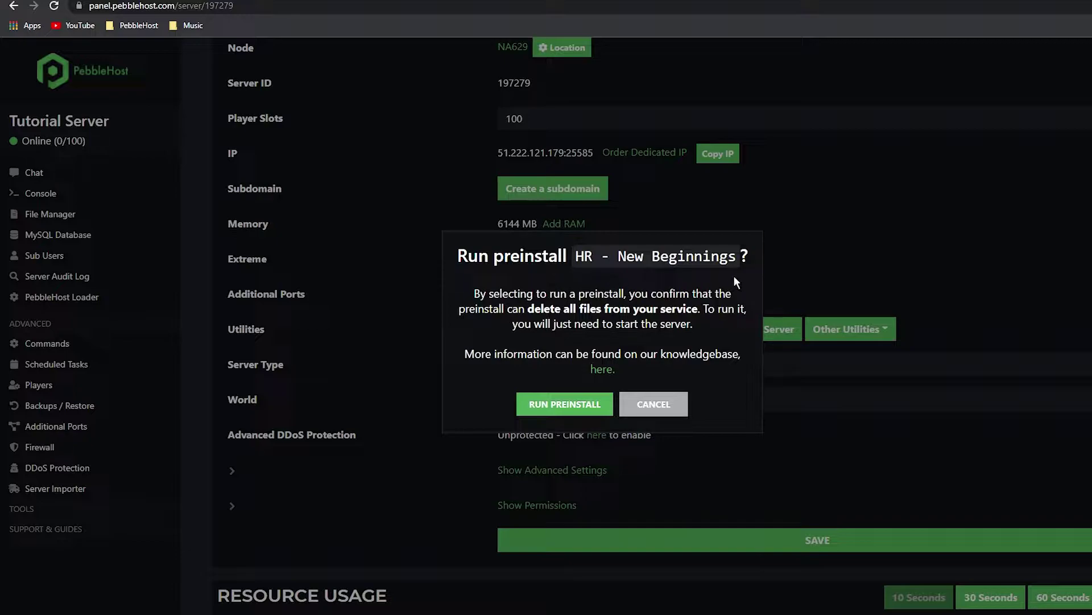
click(571, 406)
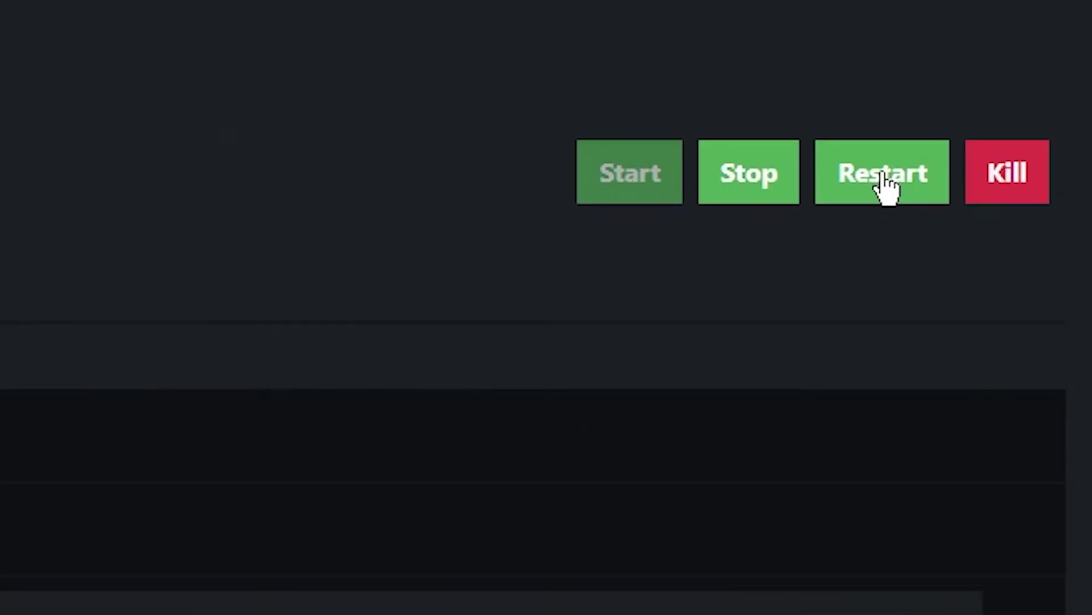
Search for 'curse' in the system search and launch the CurseForge app.
key(super)
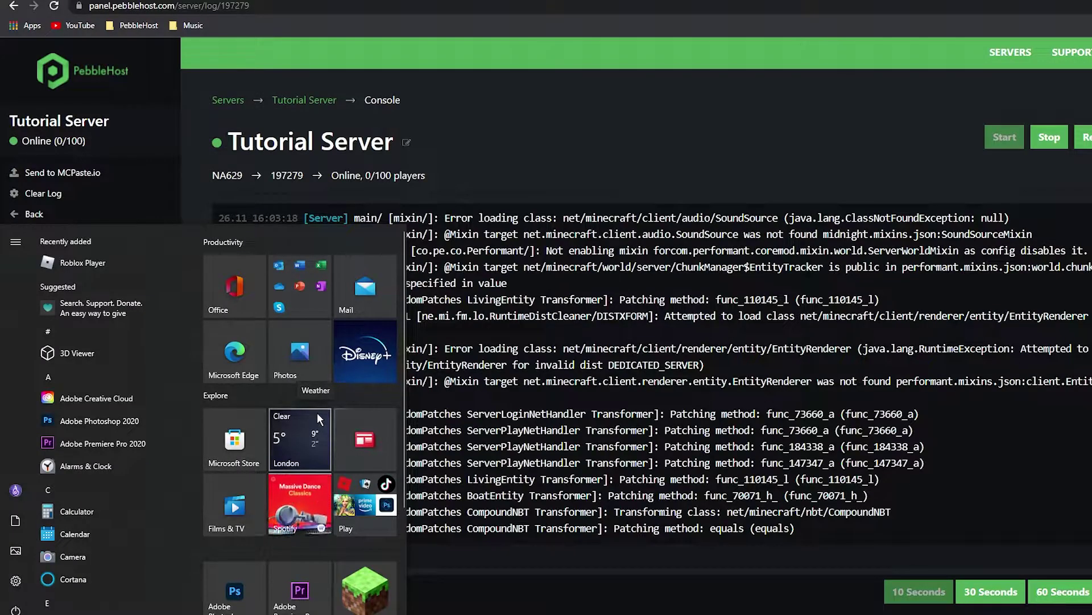
text(curse)
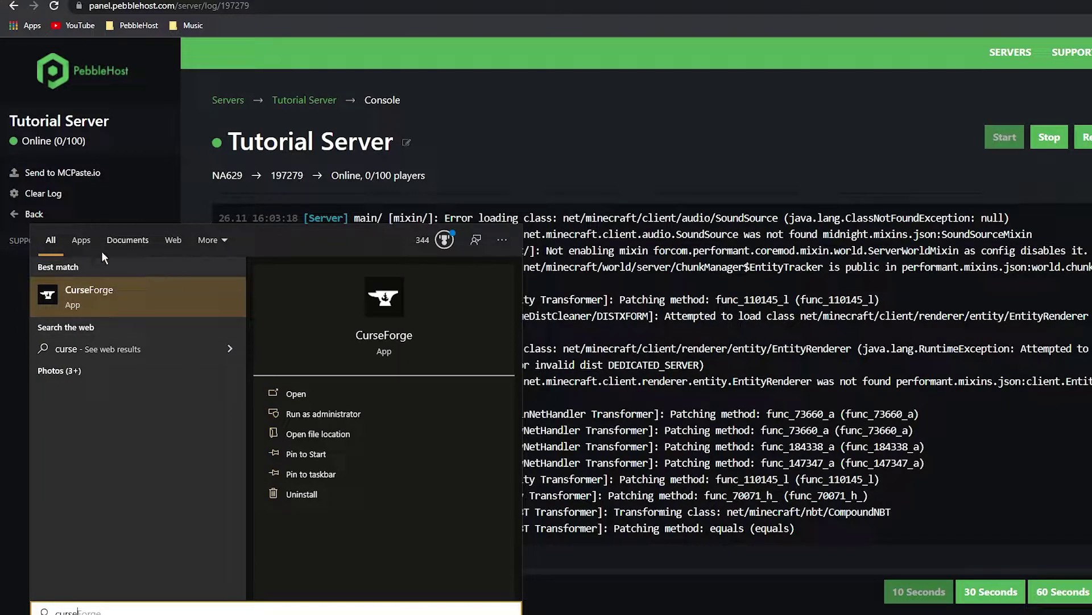
click(170, 295)
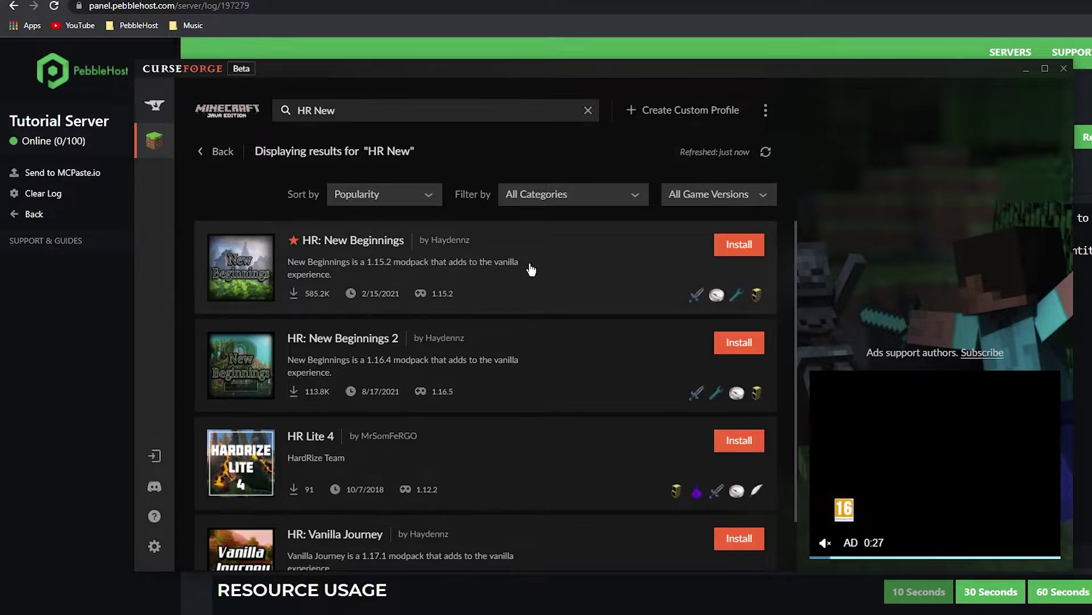
Start installing the HR: New Beginnings modpack locally, then minimize CurseForge.
click(514, 268)
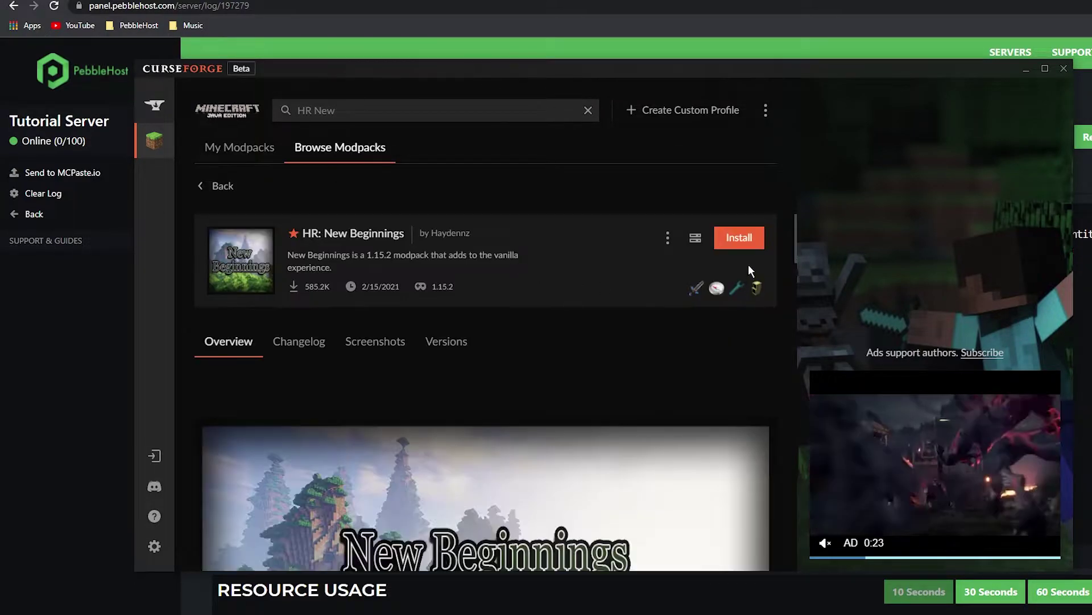
click(739, 237)
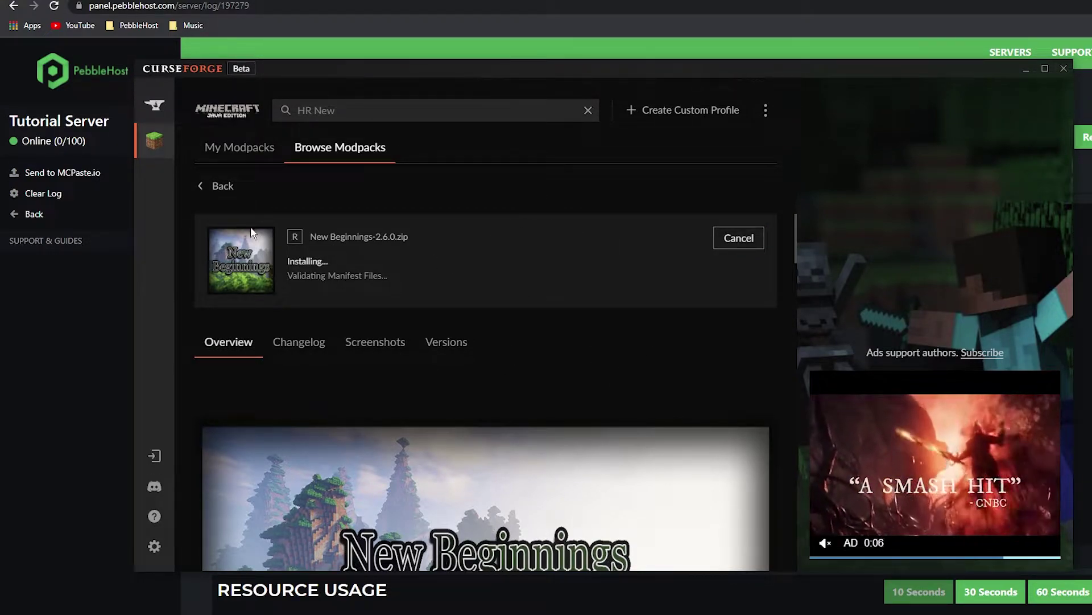
click(1025, 68)
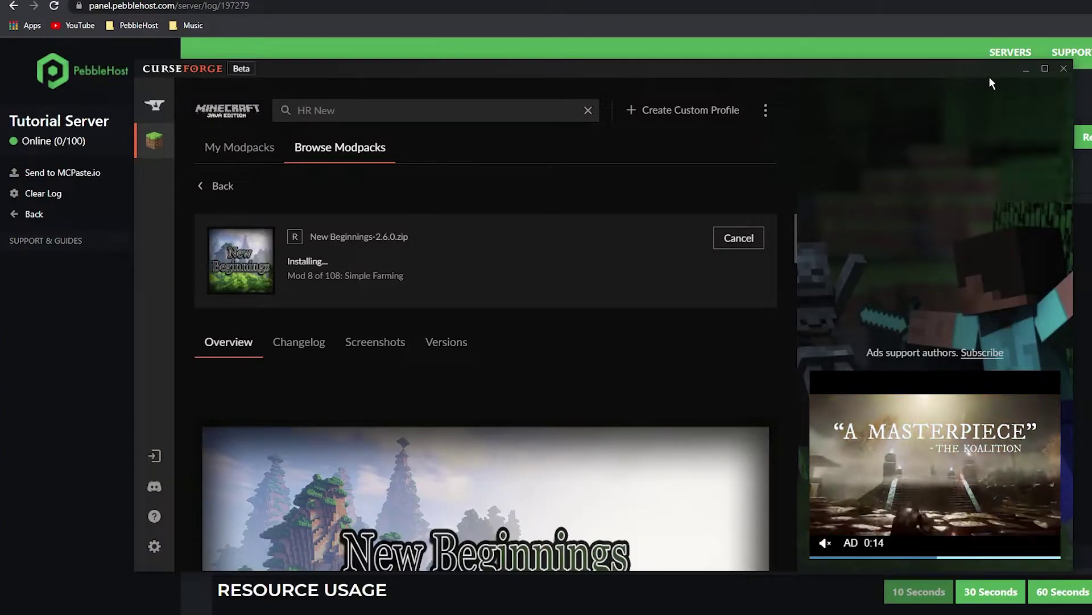
click(1027, 68)
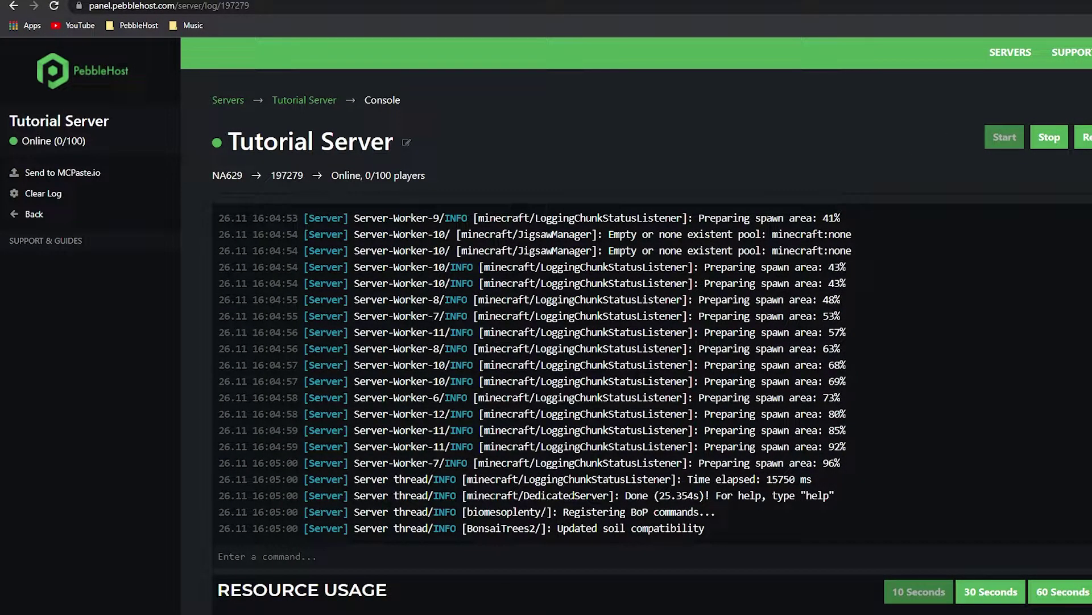
Select the console's Done line, then return to the overview showing server type forge-1.15.2-31.2.45.jar.
drag(551, 495, 846, 495)
click(847, 495)
click(48, 218)
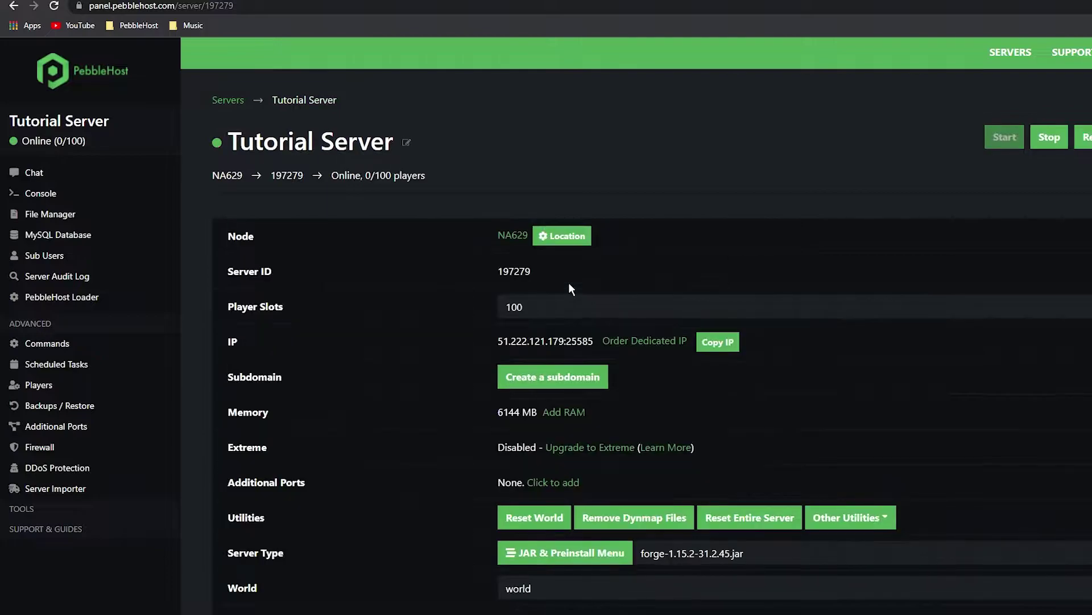
scroll(569, 282, down, 4)
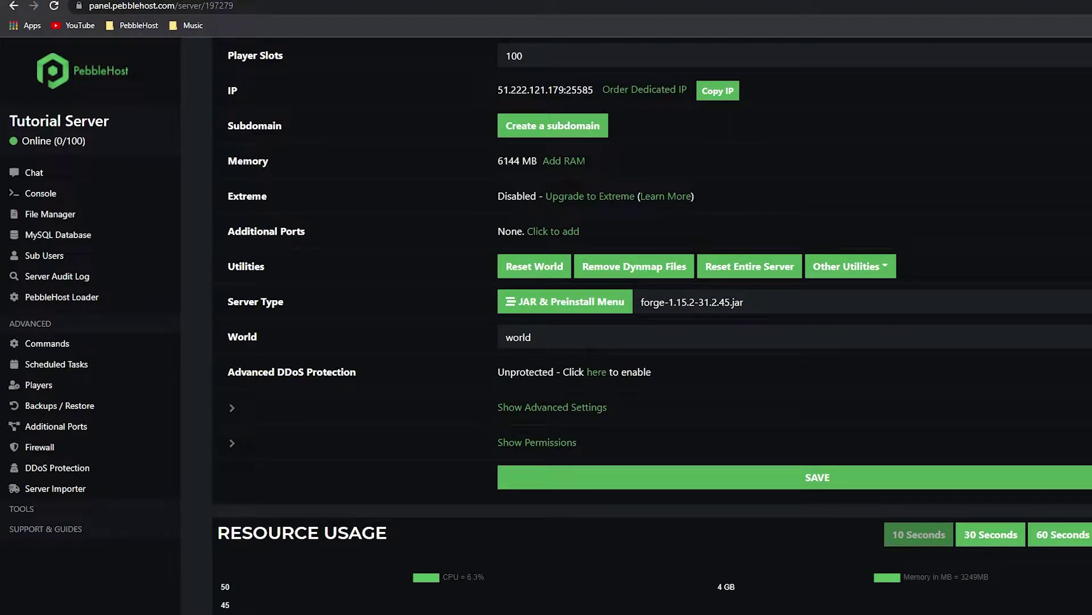
Check in CurseForge that the HR New Beginnings install finished, then minimize it again.
key(alt+Tab)
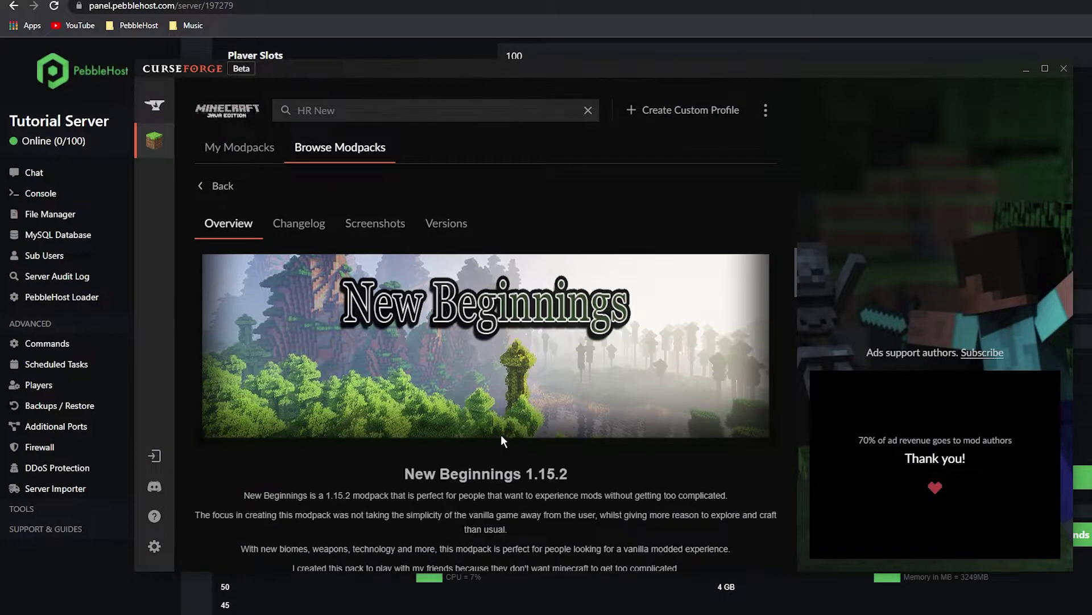
scroll(501, 434, down, 3)
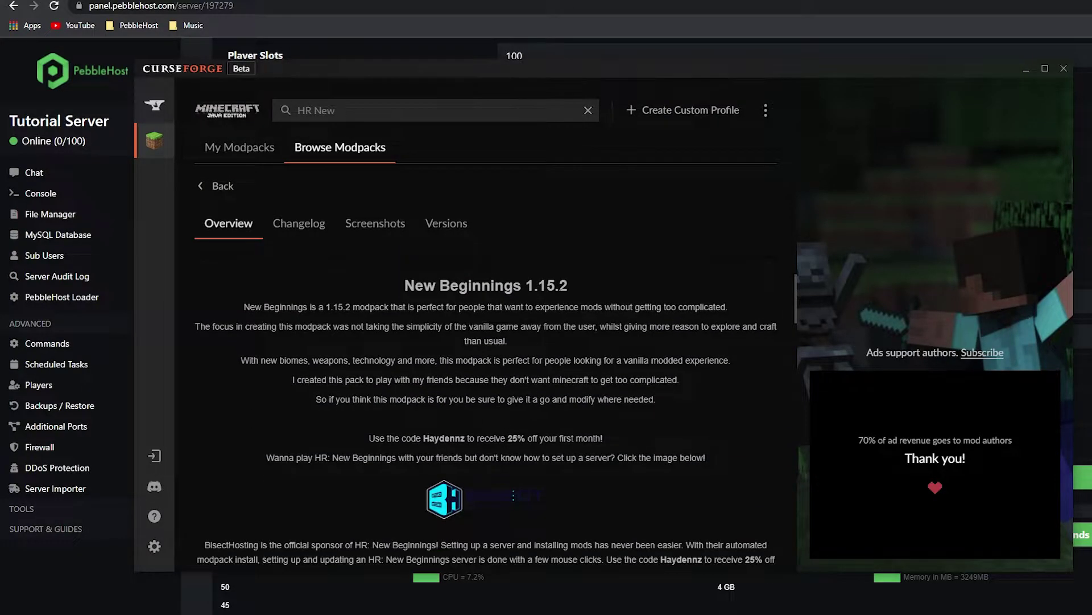
scroll(496, 312, up, 3)
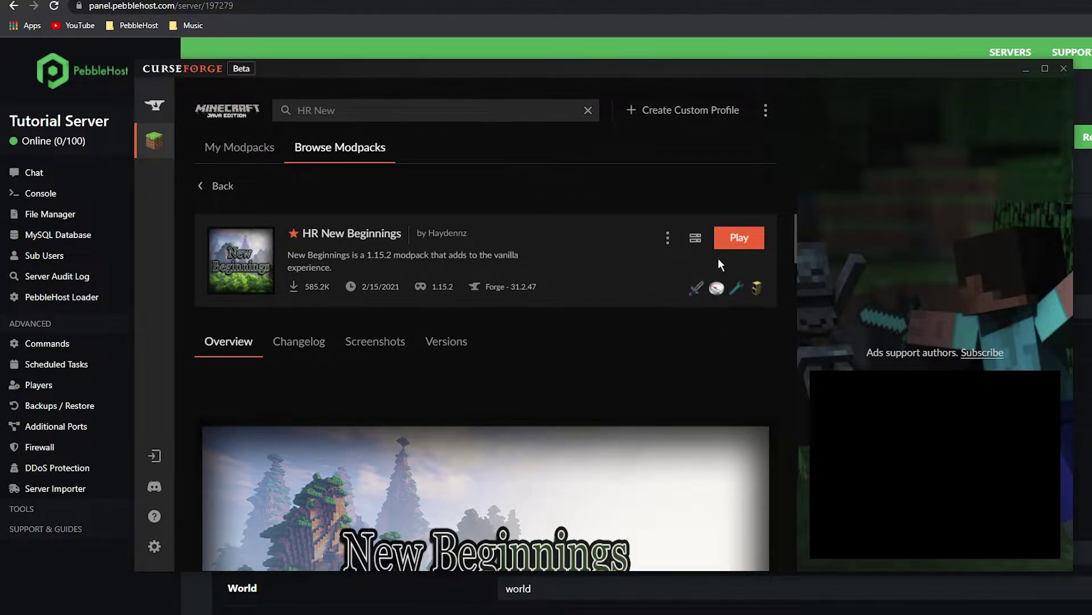
click(772, 53)
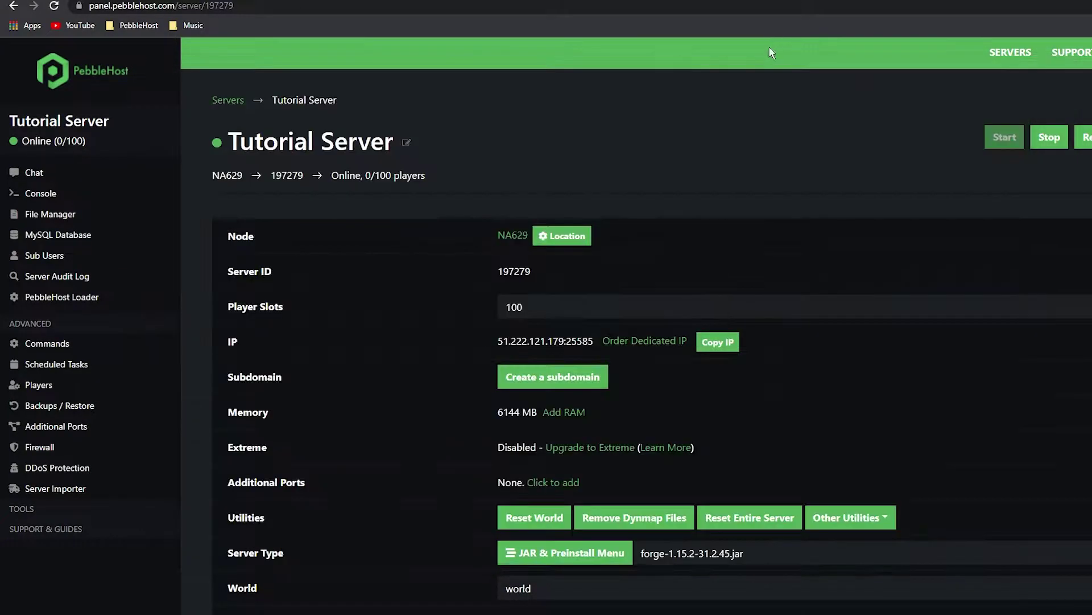
Add server 51.222.121.179:25585 to Minecraft's multiplayer list and join it.
key(alt+Tab)
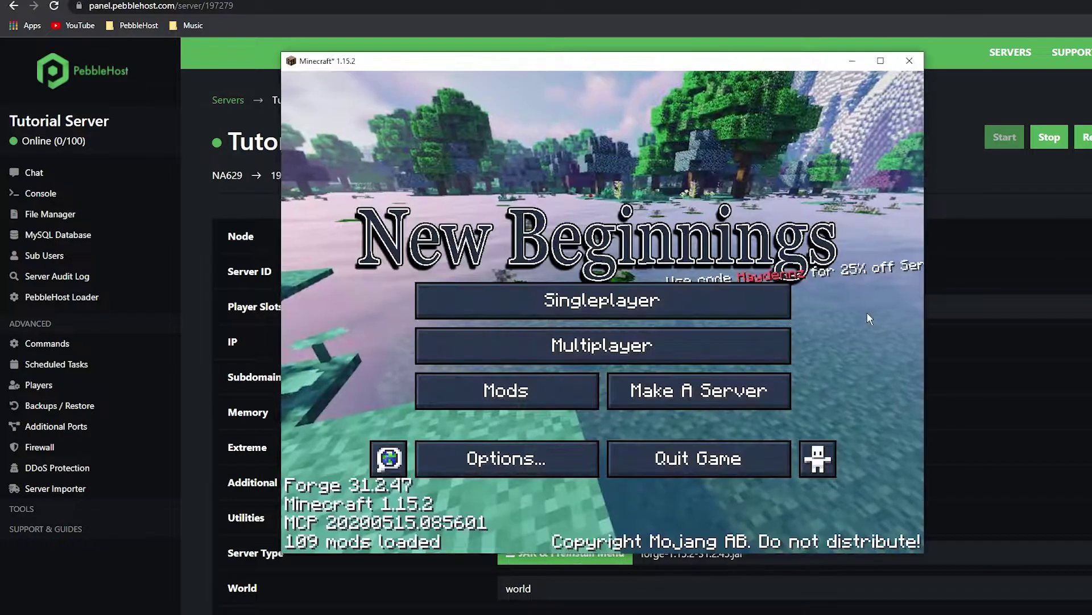
click(647, 352)
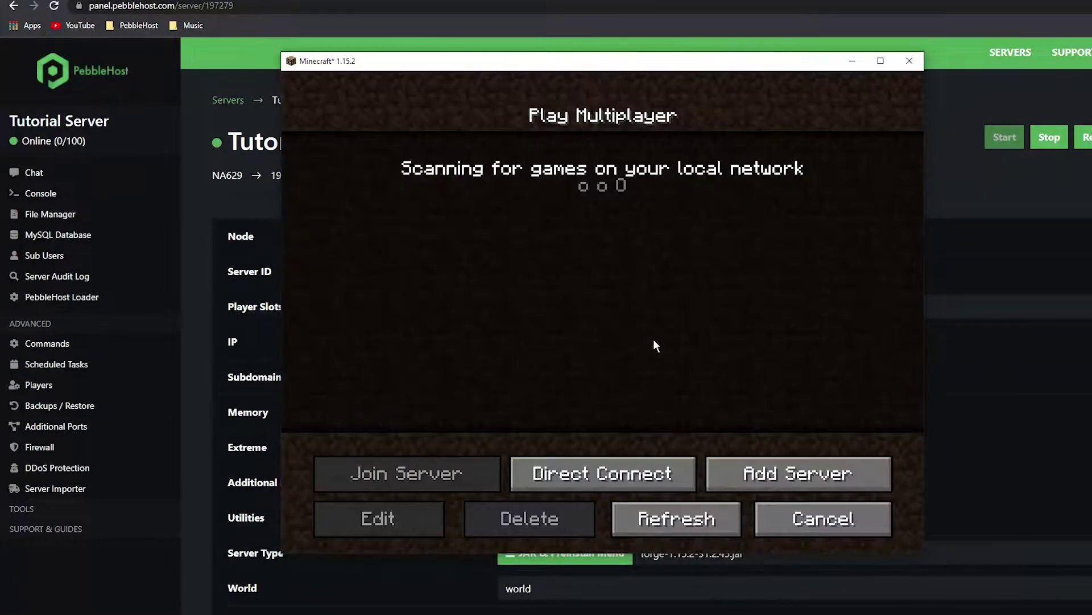
click(811, 484)
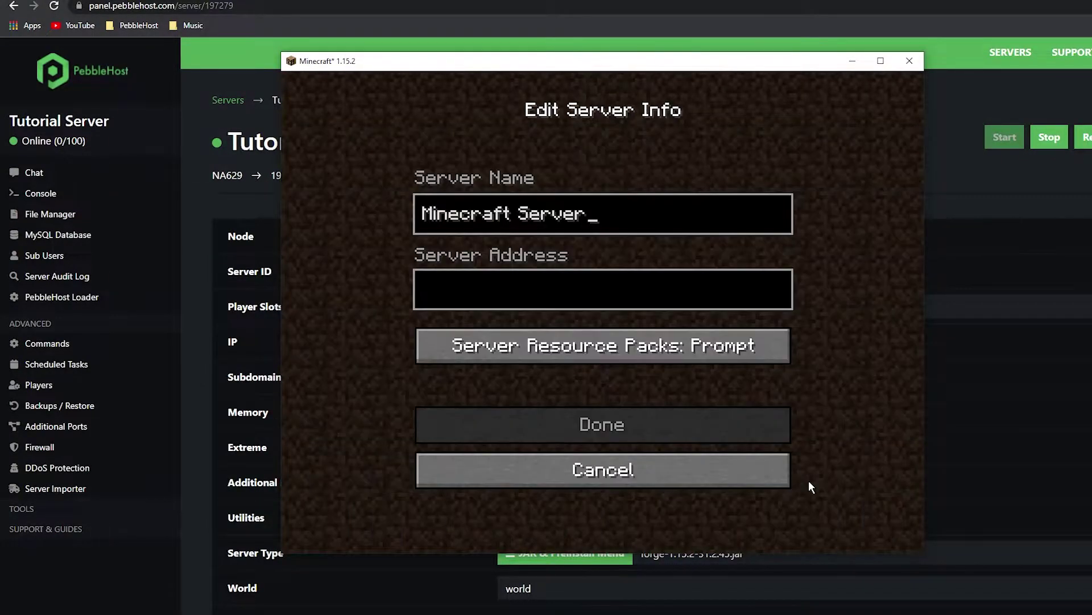
click(626, 305)
text(51.222.121.179:25585)
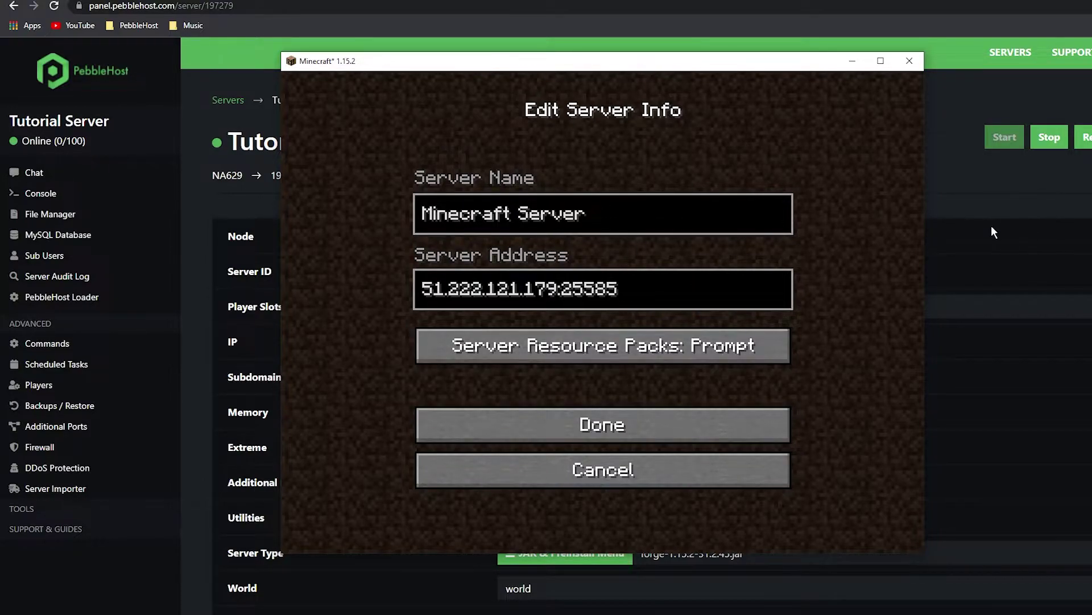
key(alt+Tab)
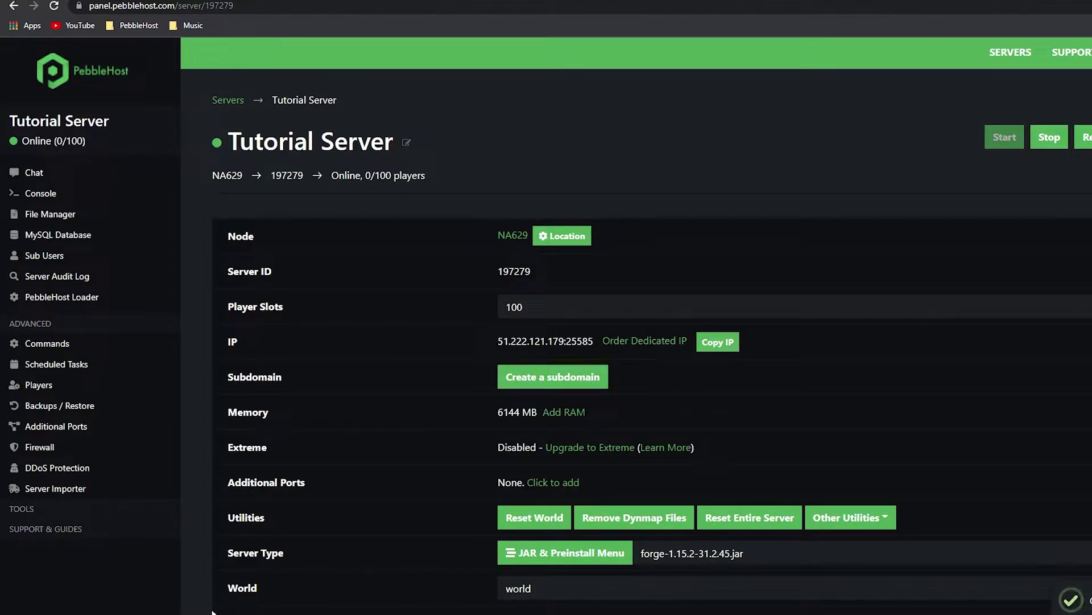
key(alt+Tab)
click(609, 421)
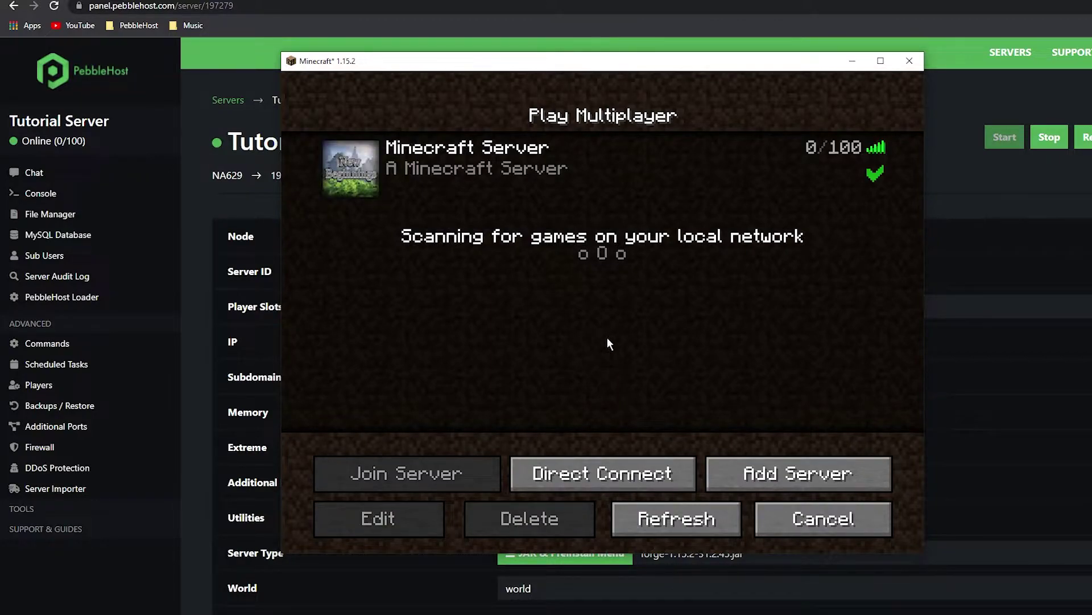
mouse_move(422, 152)
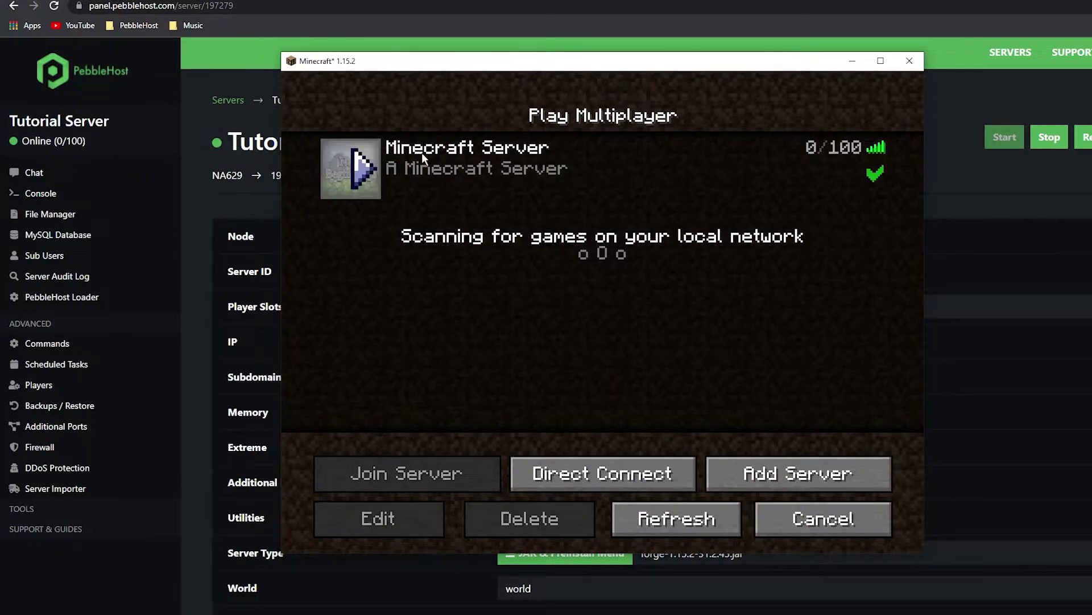
click(369, 166)
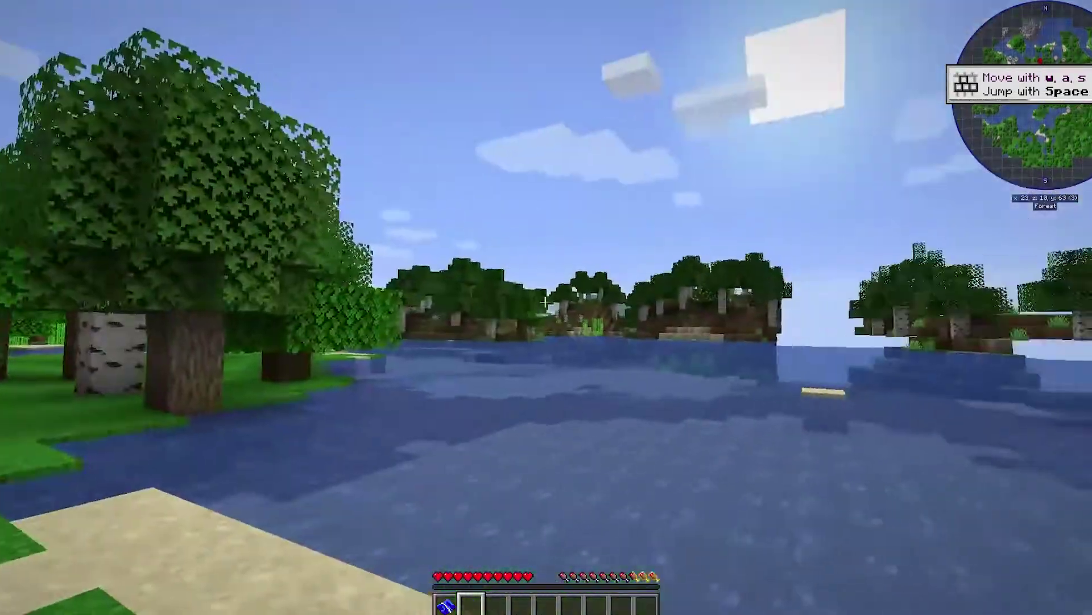
Walk through the birch forest to the riverbank, scrolling the hotbar, then pause the game.
key(w)
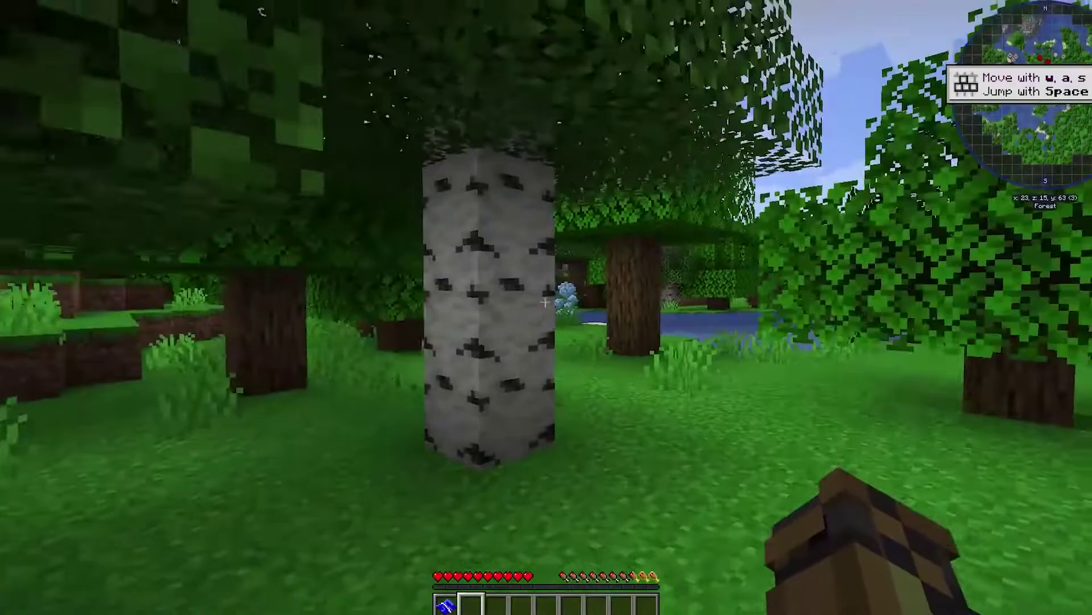
key(w)
scroll(545, 302, down, 3)
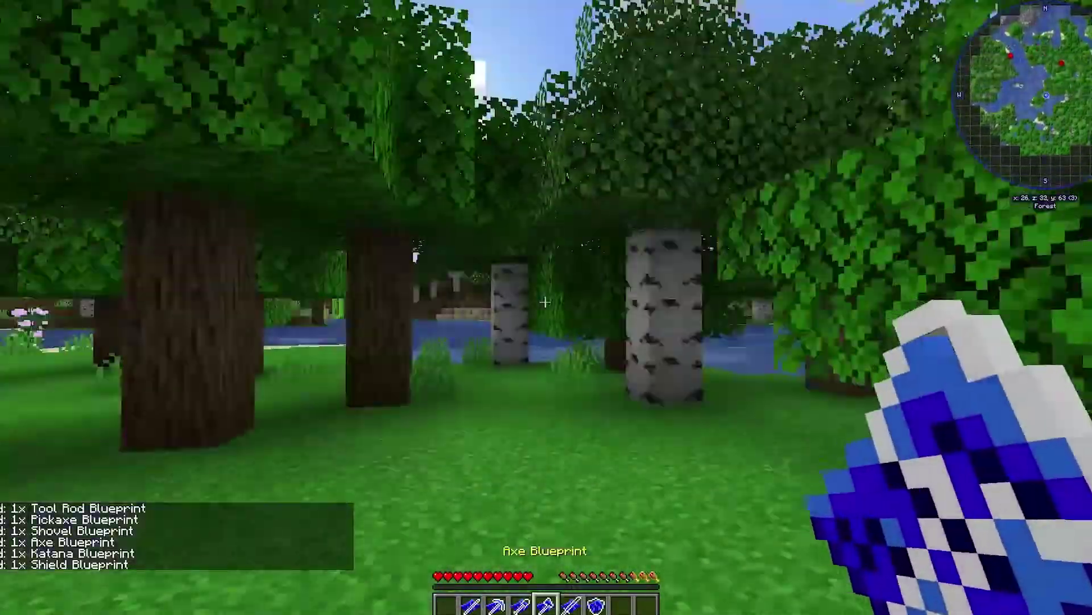
scroll(545, 302, up, 3)
key(w)
scroll(545, 302, down, 4)
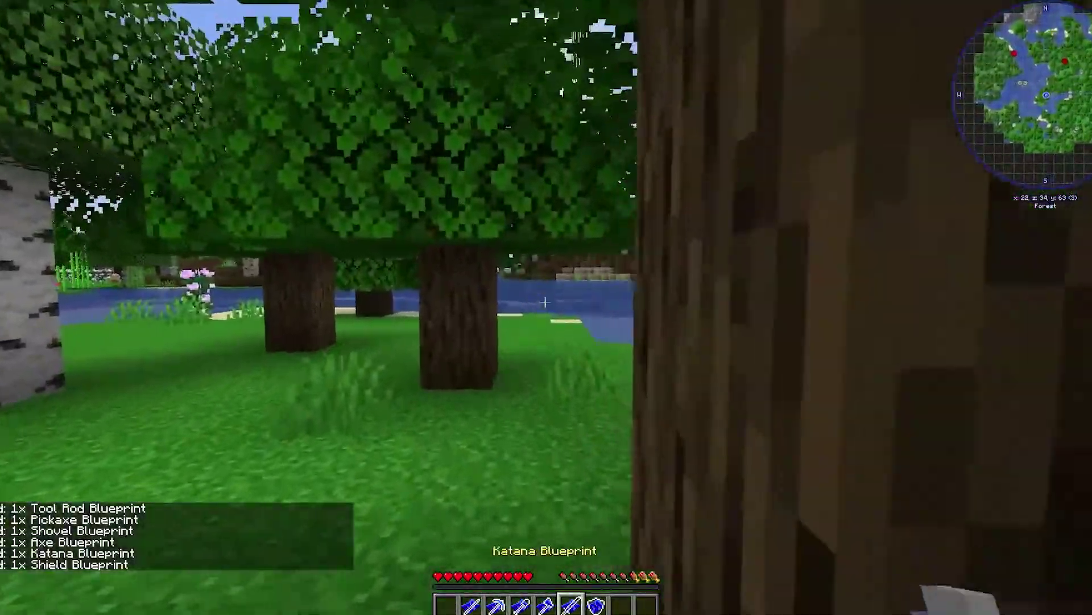
scroll(545, 301, down, 3)
key(w)
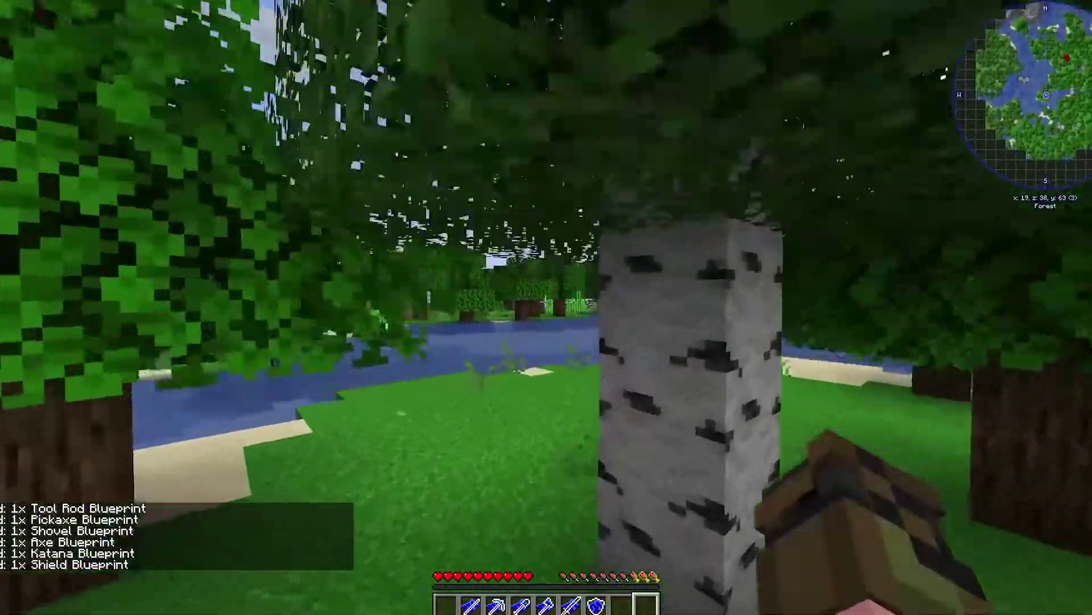
key(w)
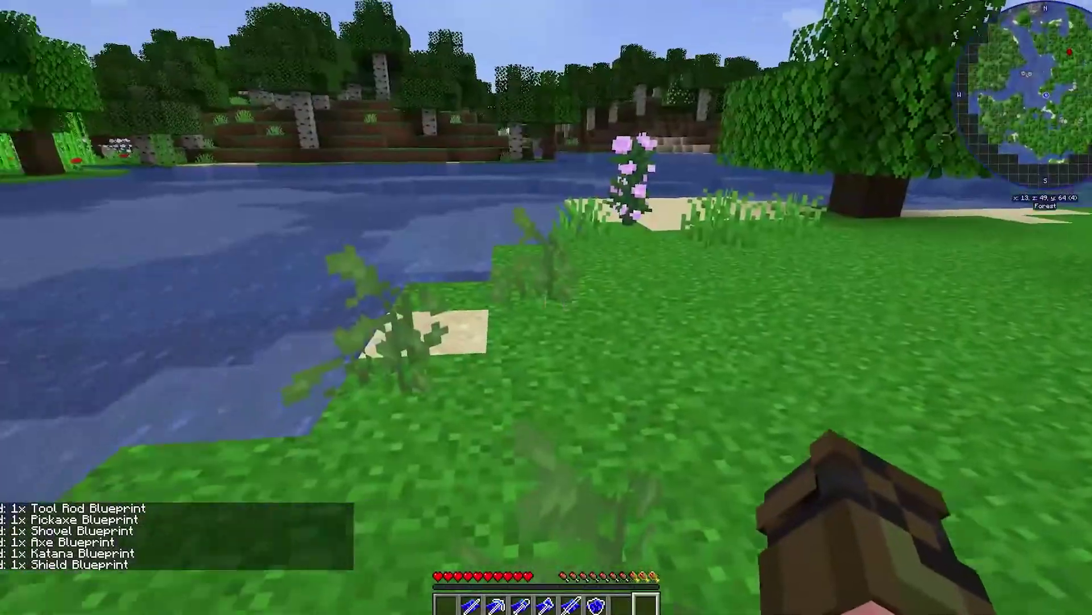
key(w)
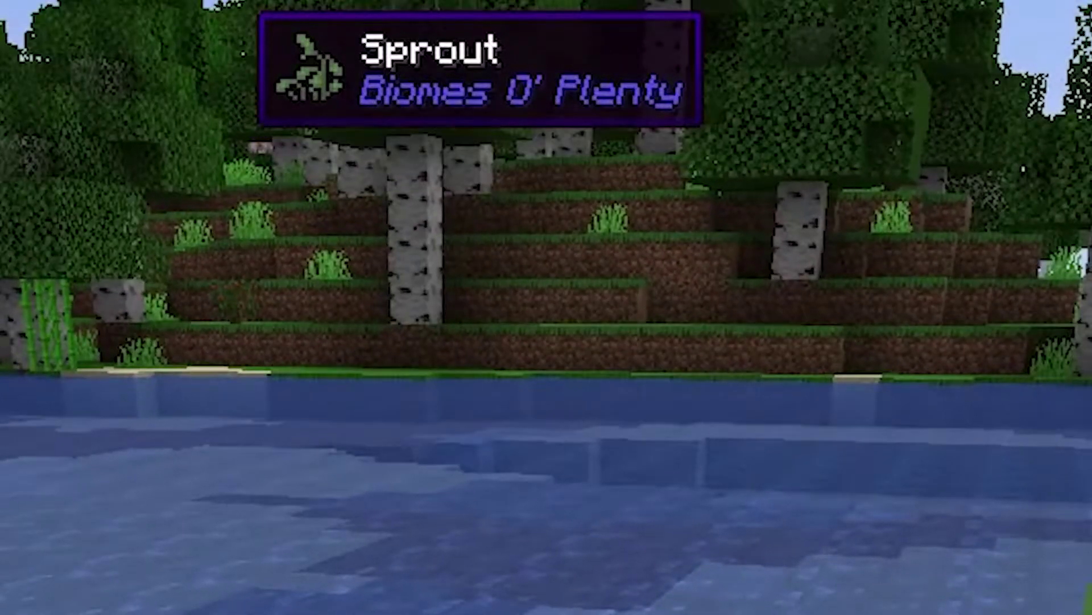
key(w)
key(Escape)
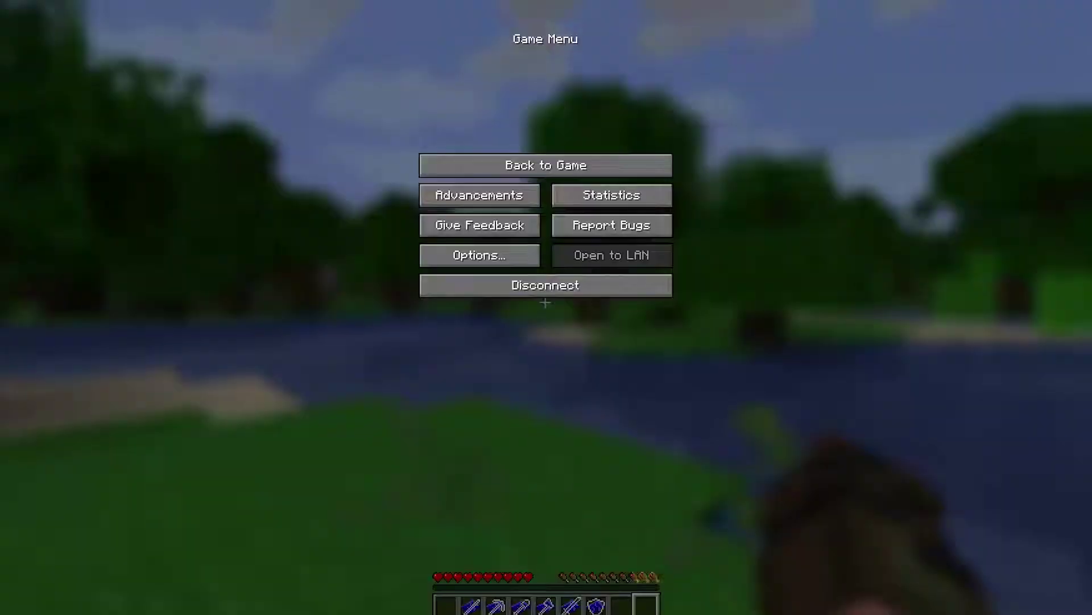
OP the connected player from the panel, then switch to Creative Mode with a chat command.
click(4, 579)
scroll(565, 449, down, 5)
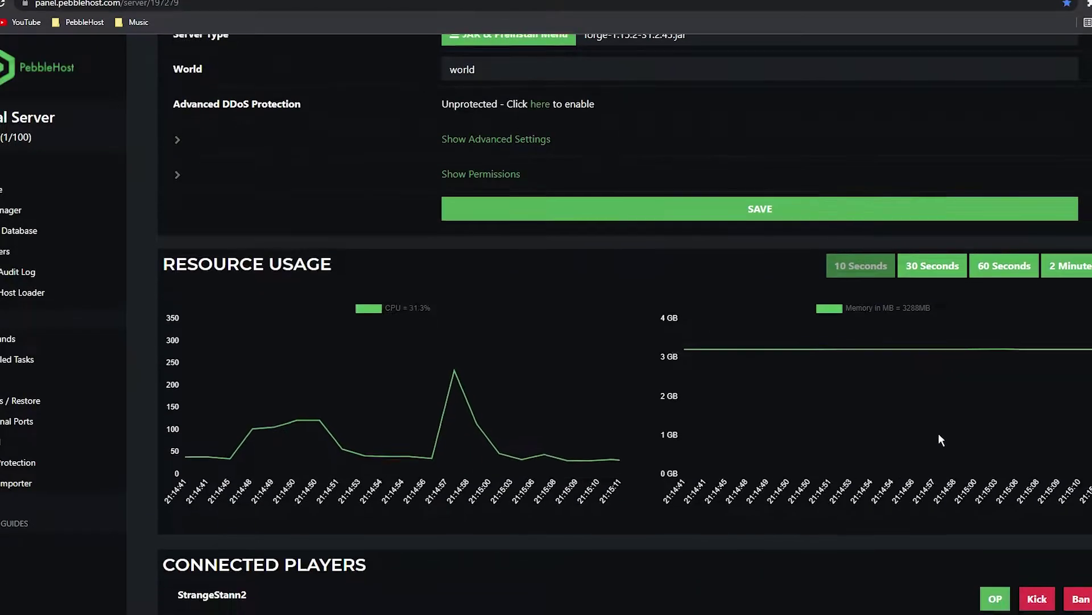
click(993, 587)
click(504, 369)
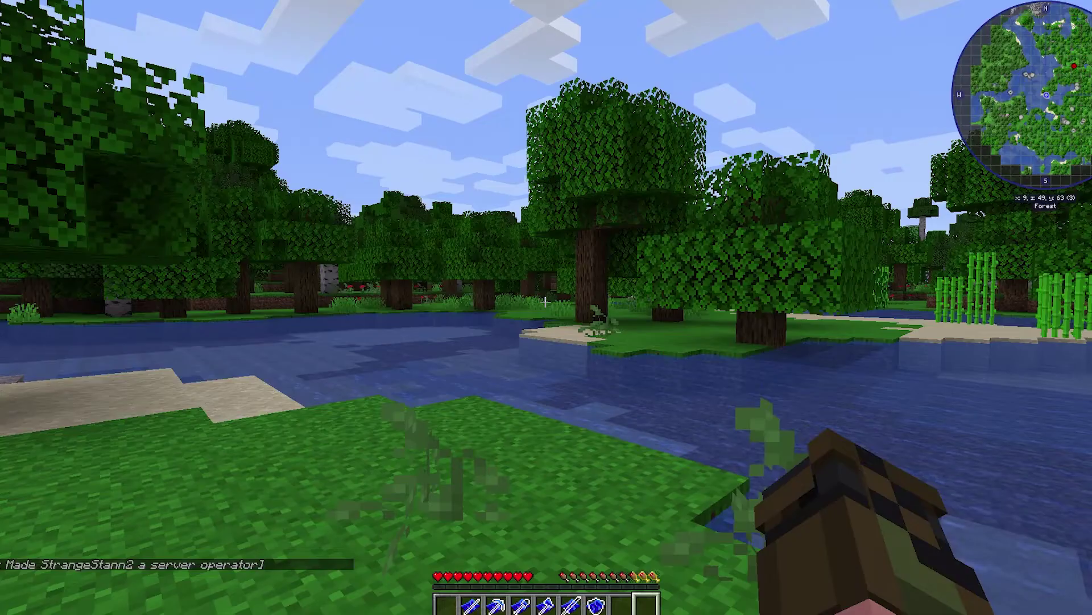
key(slash)
text(creative)
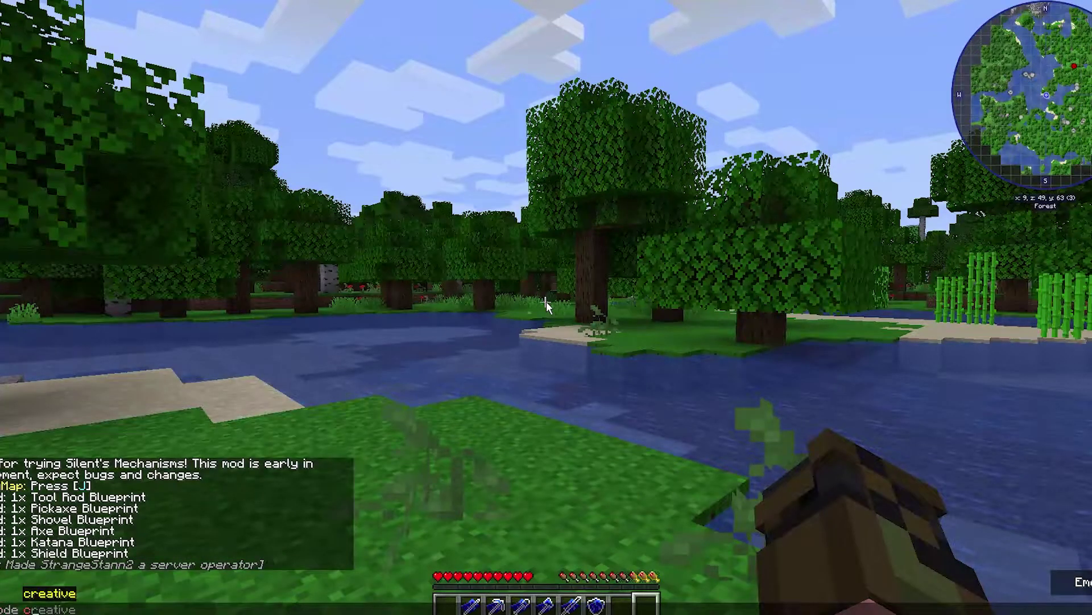
key(Return)
Page through all creative inventory tabs, then switch to third-person view.
key(e)
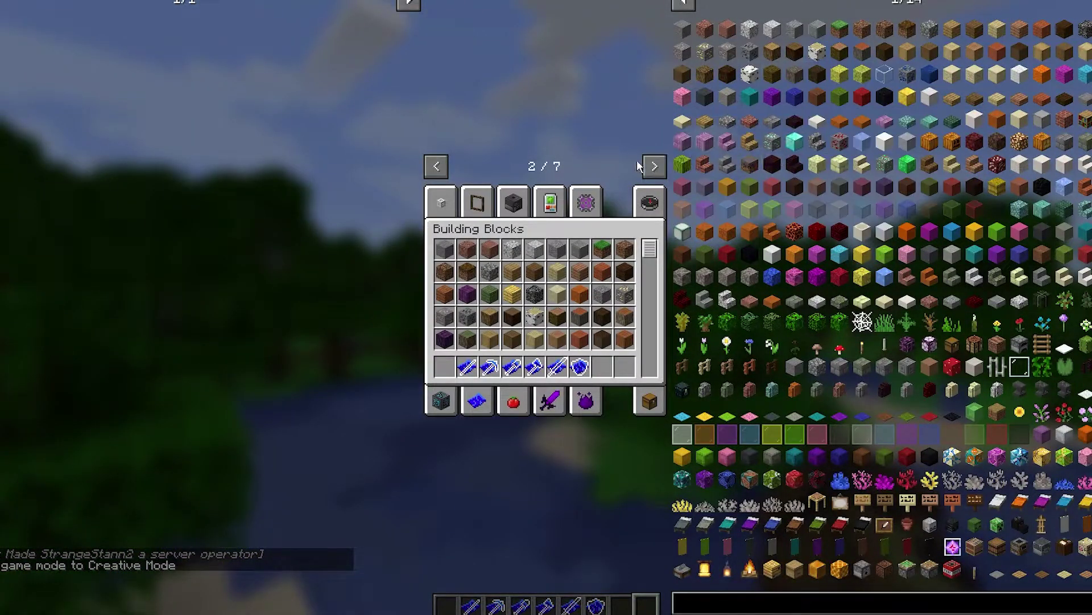
click(655, 166)
click(655, 167)
click(655, 167)
click(656, 168)
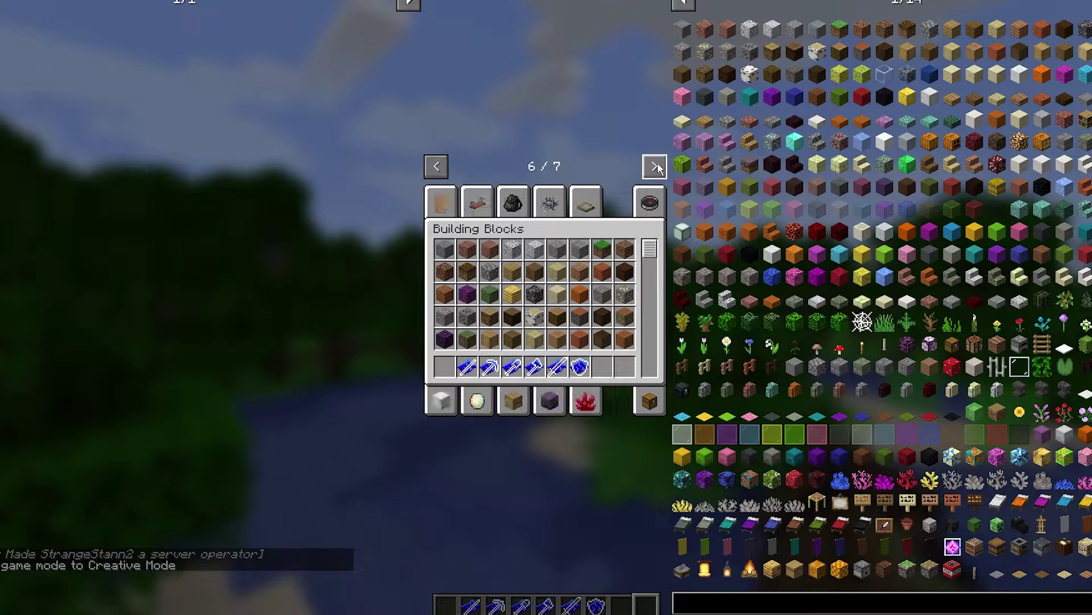
scroll(825, 239, down, 2)
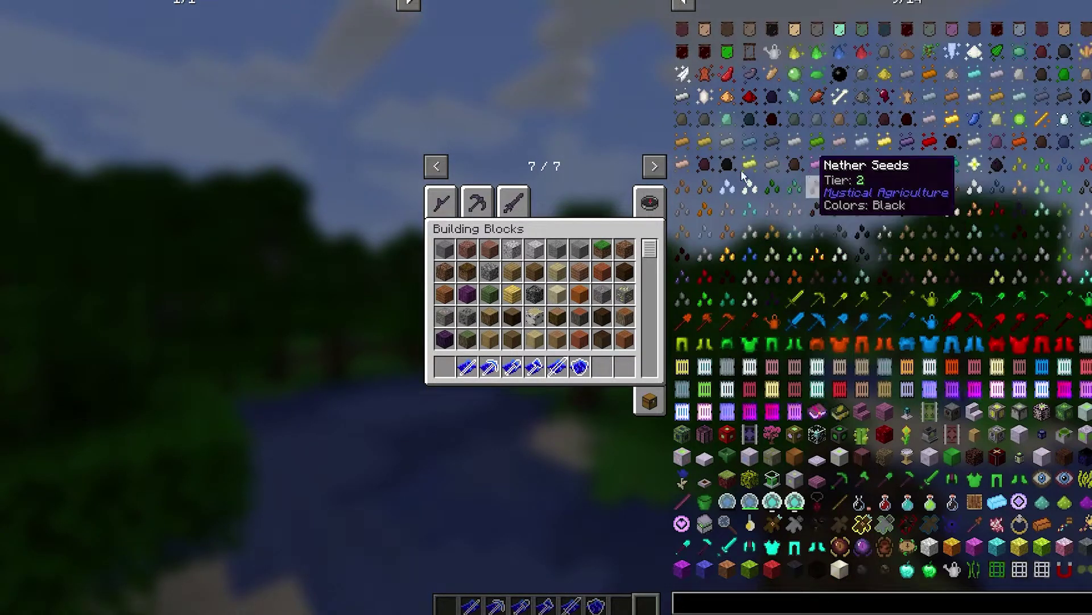
key(e)
key(F5)
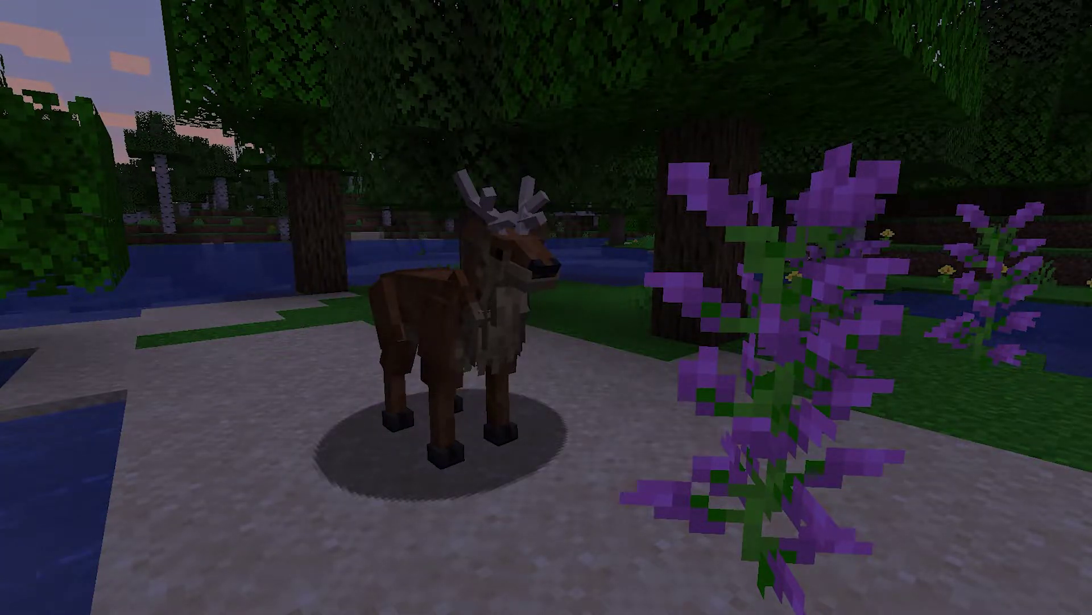
Disconnect from the Minecraft server and open the panel's JAR & Preinstall menu, confirming the change.
key(Escape)
click(671, 280)
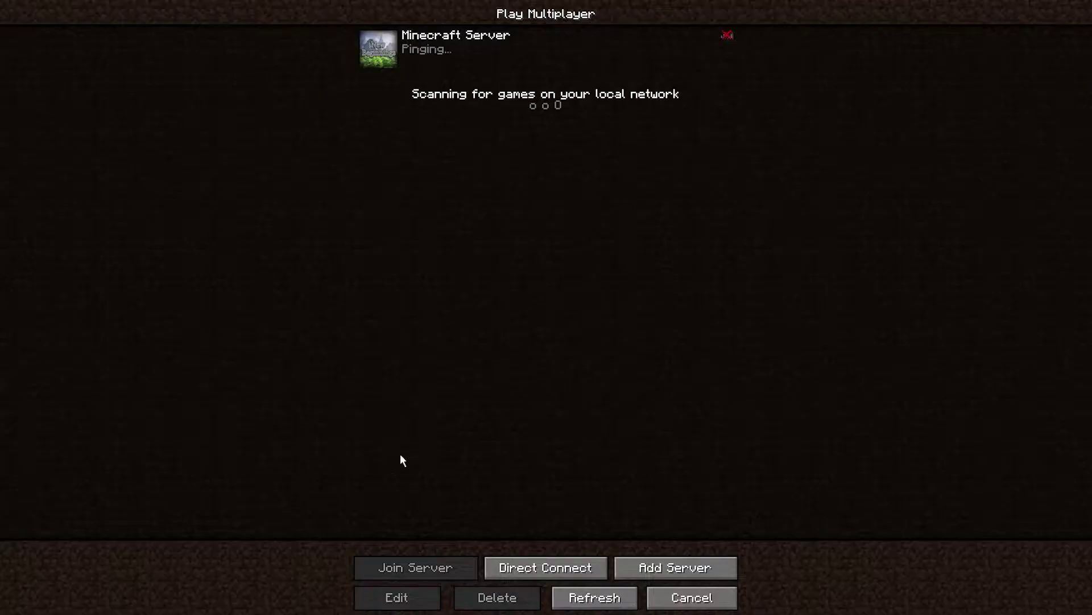
click(34, 575)
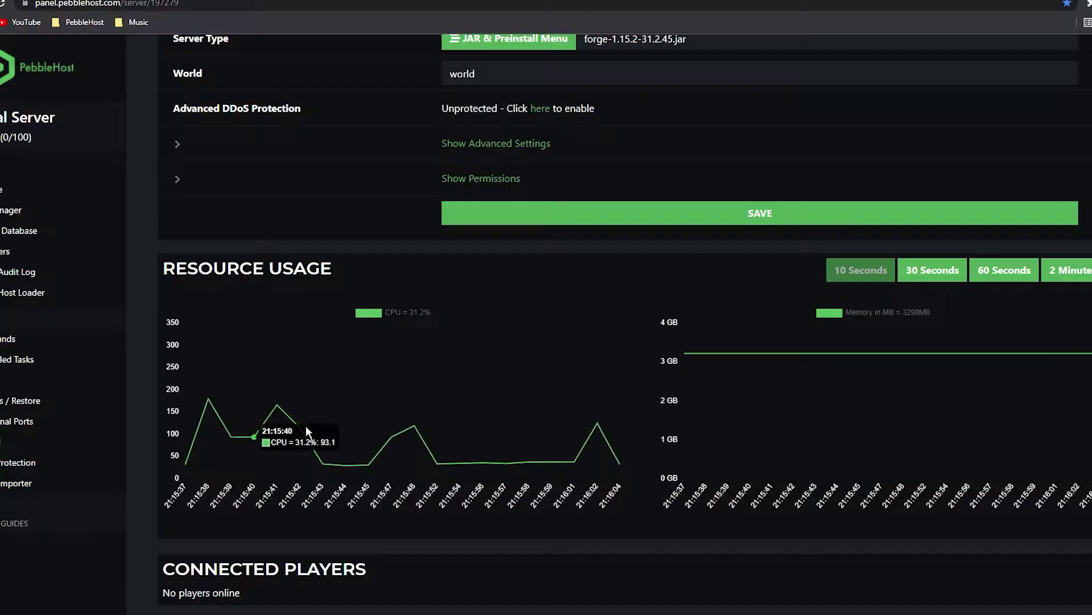
scroll(342, 409, up, 6)
click(517, 420)
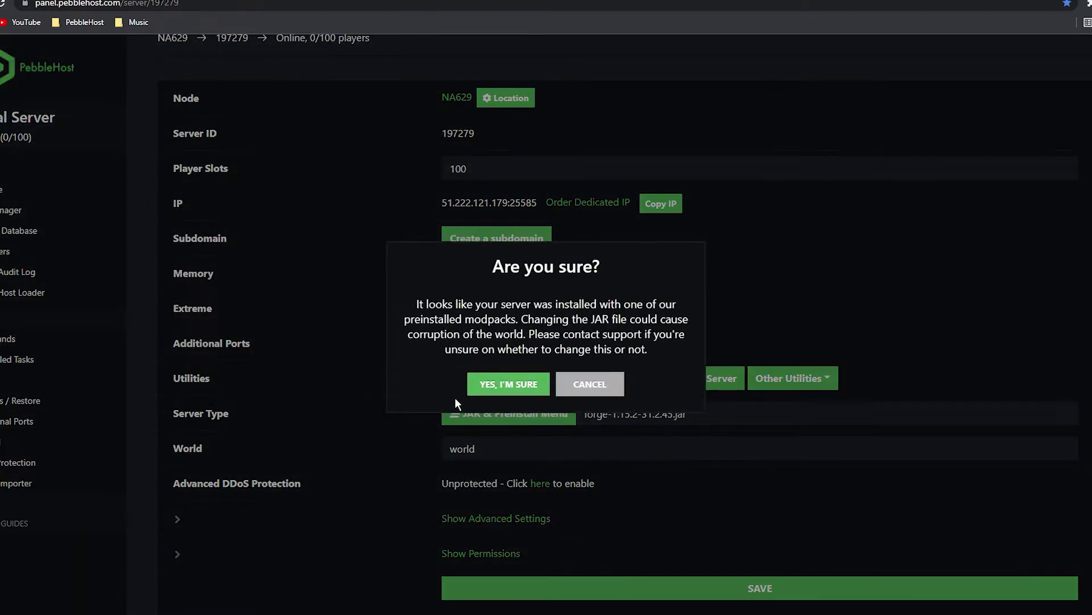
click(513, 387)
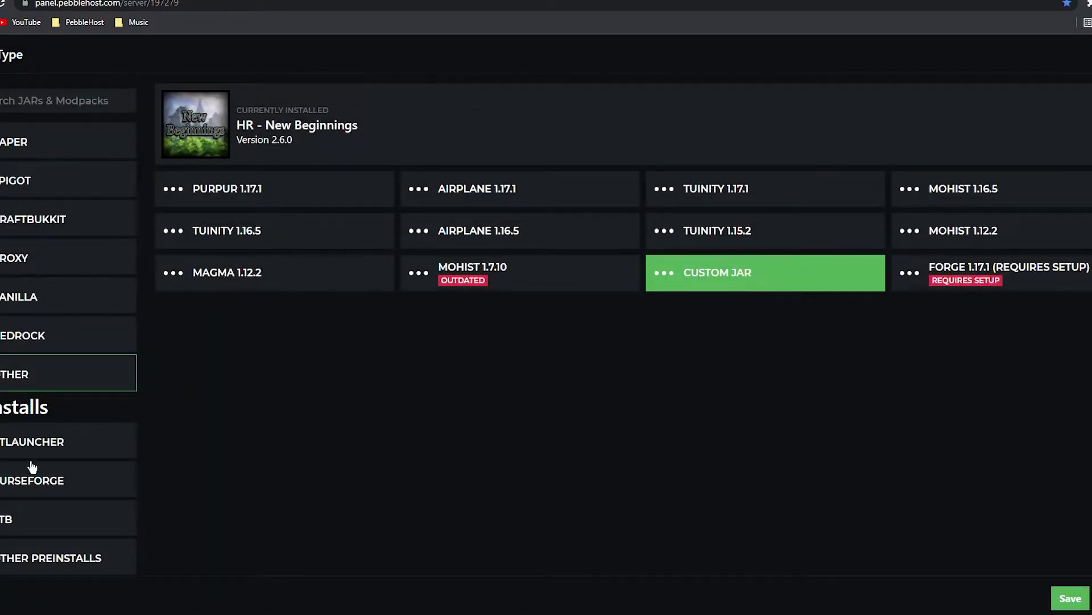
Choose All The Mods 3 from CurseForge preinstalls, save, and confirm running the preinstall.
click(33, 482)
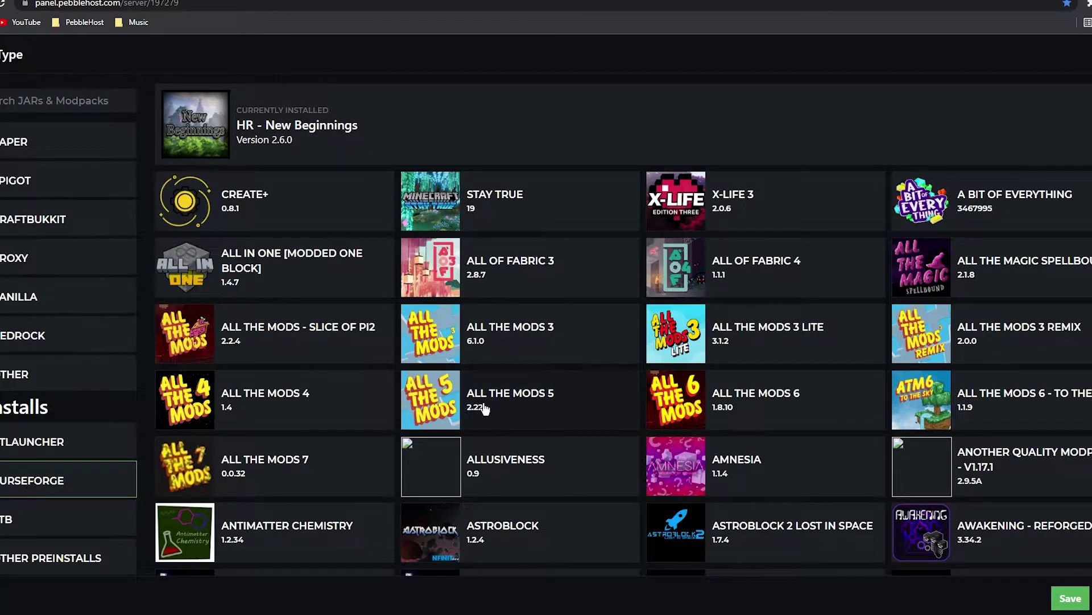
click(533, 357)
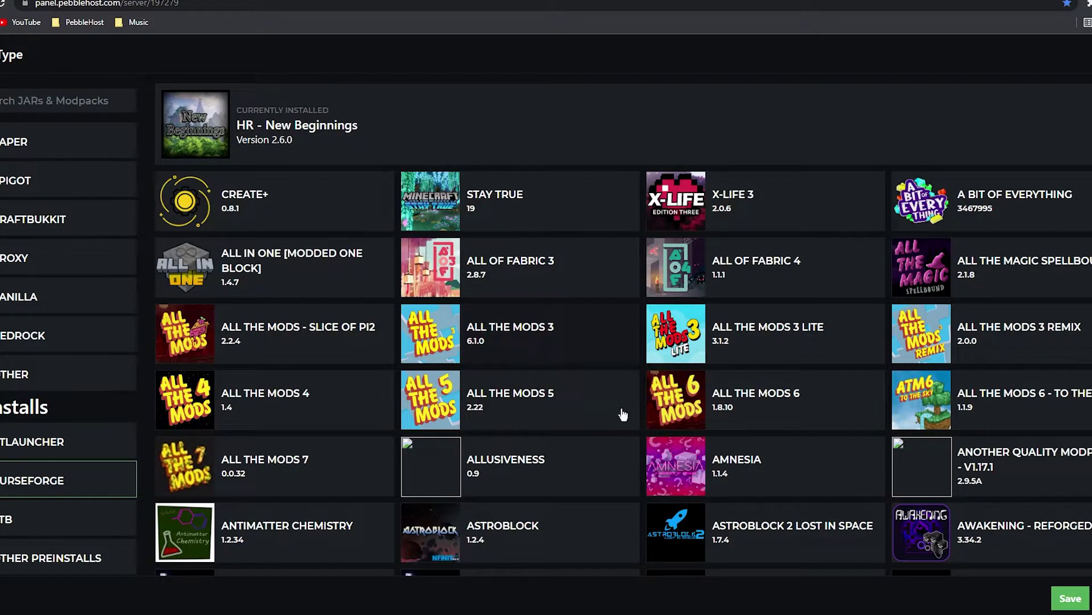
click(1062, 605)
click(506, 402)
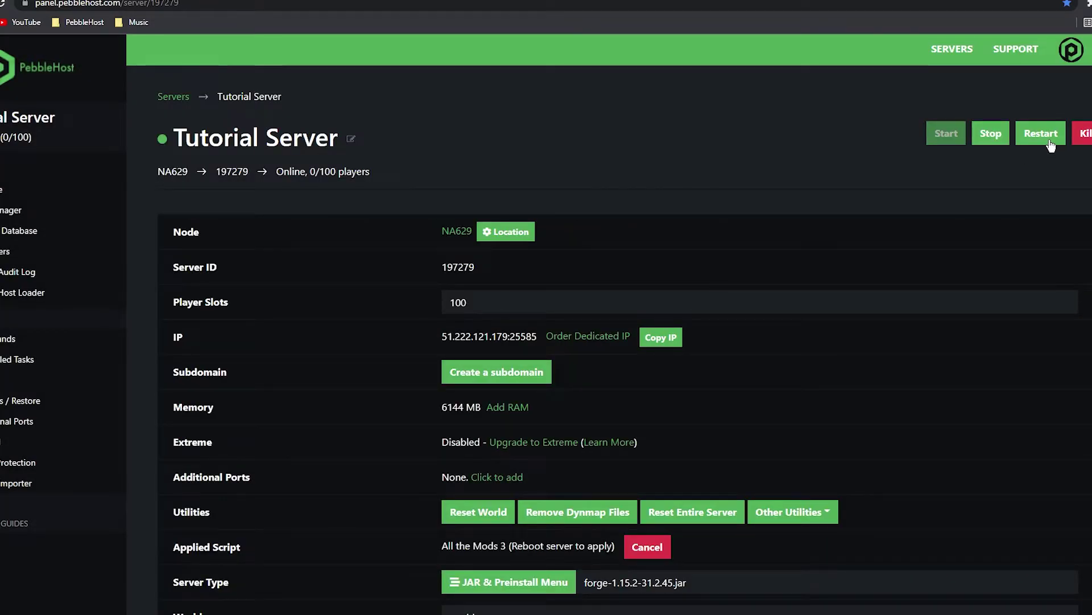
Restart the server and check that All the Mods 3 is the applied script.
click(1049, 144)
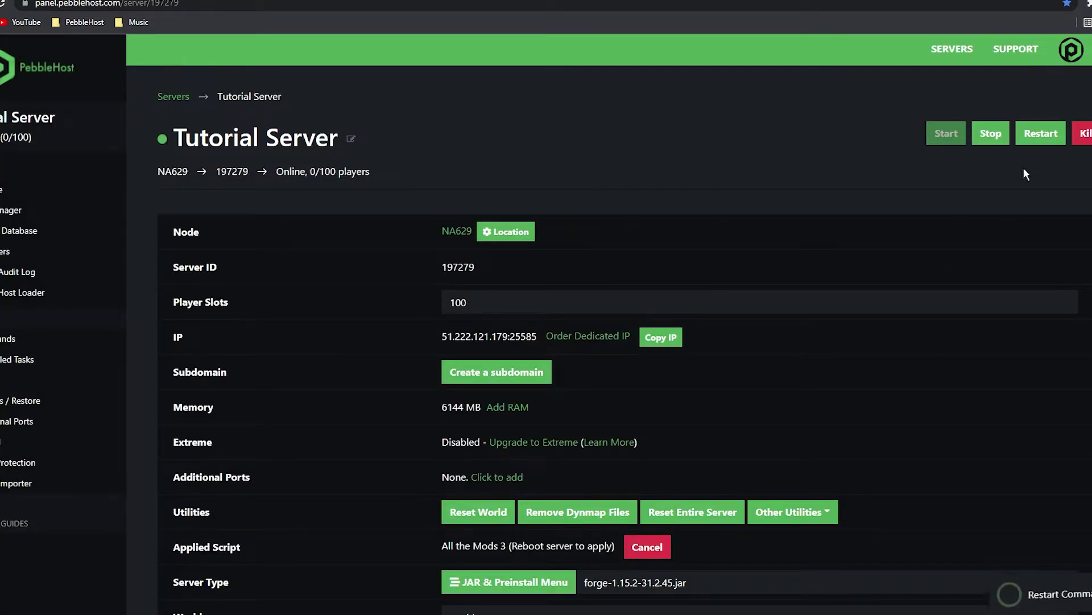
scroll(942, 271, down, 4)
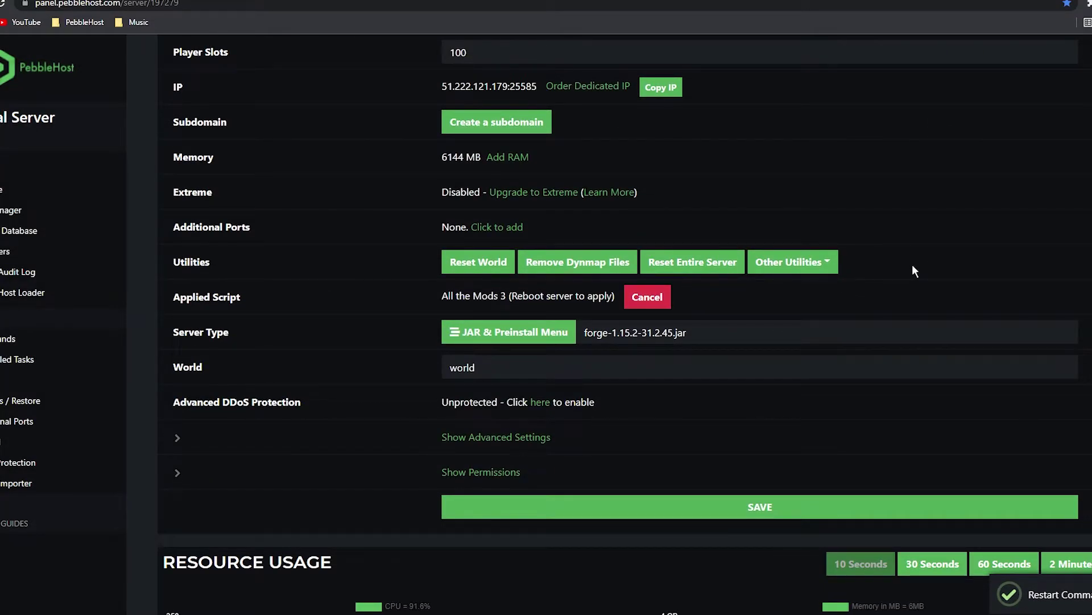